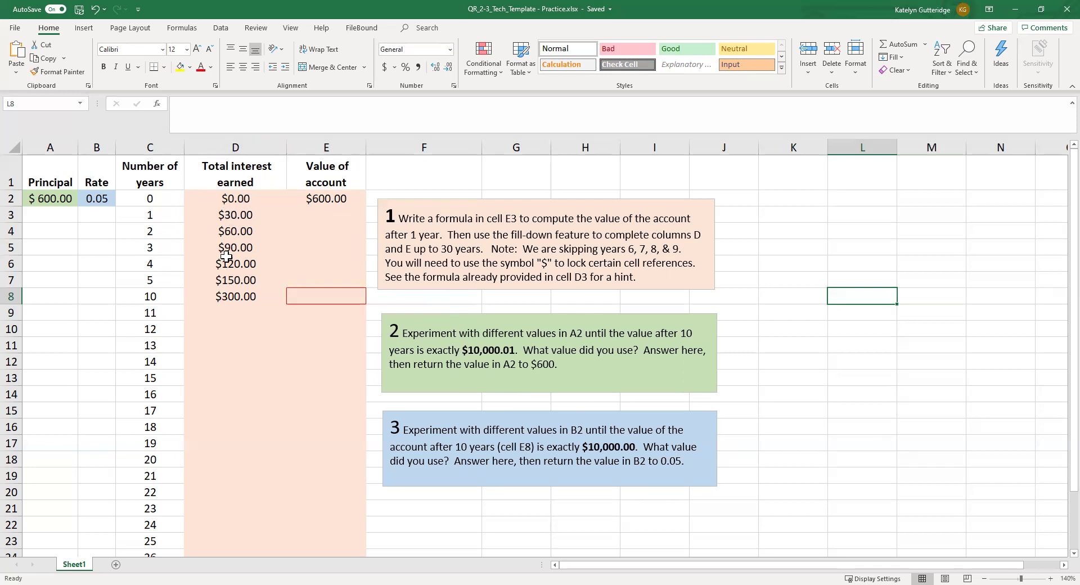
- Fill D8's interest formula down to D28 so interest continues through year 30
left_click(226, 298)
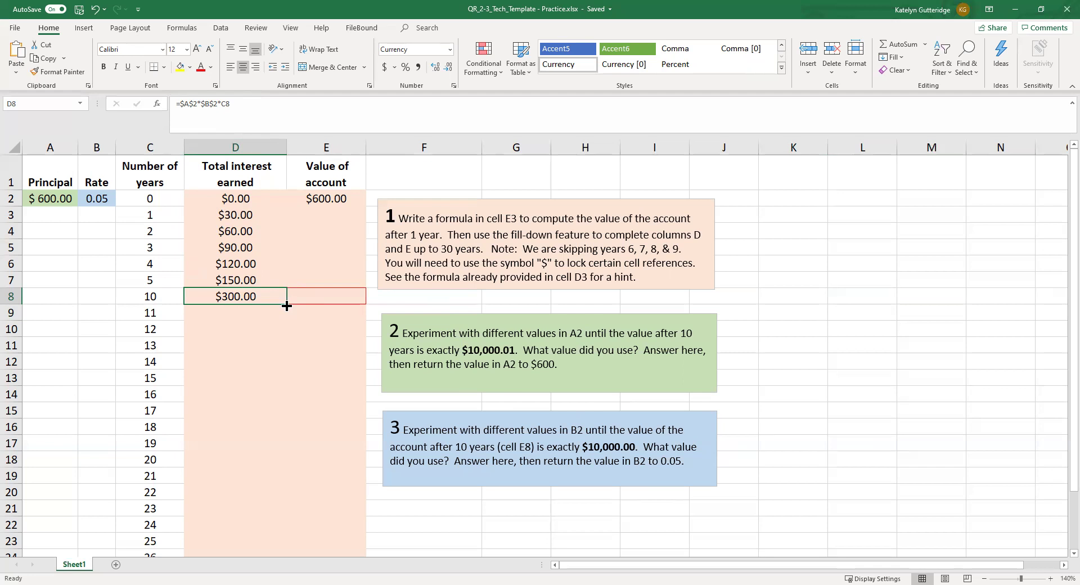
left_click_drag(286, 305, 227, 529)
left_click(311, 427)
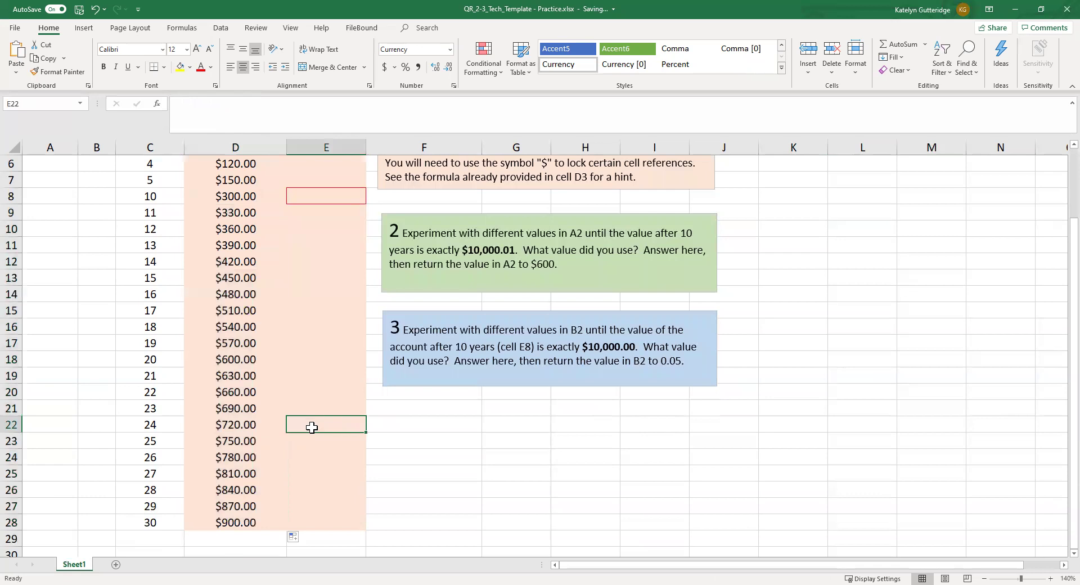
scroll(311, 428, "up", 2)
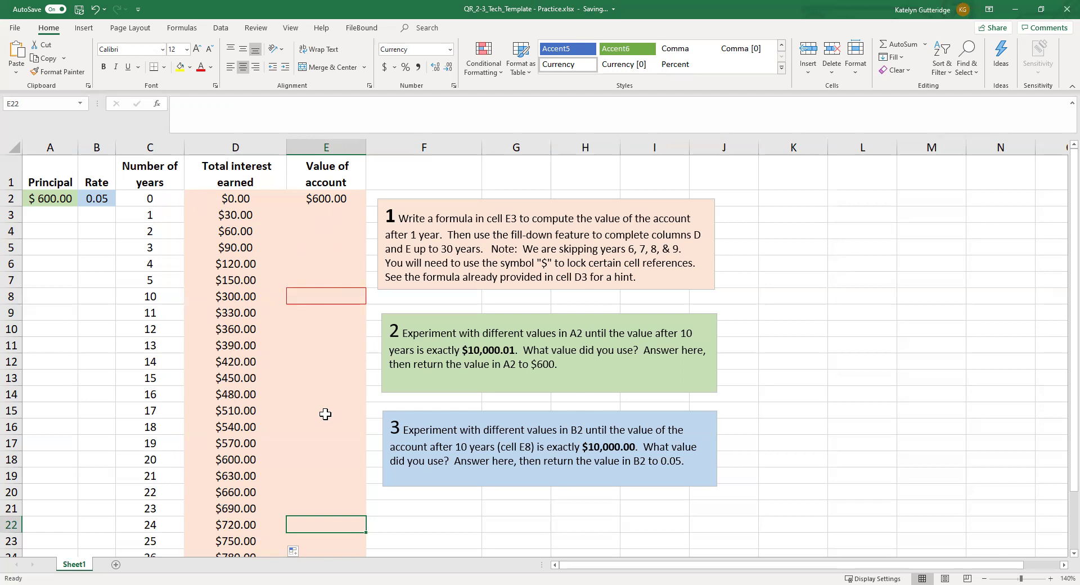
- Enter =E2+D3 in E3 for a year-1 account value of $630.00
left_click(305, 218)
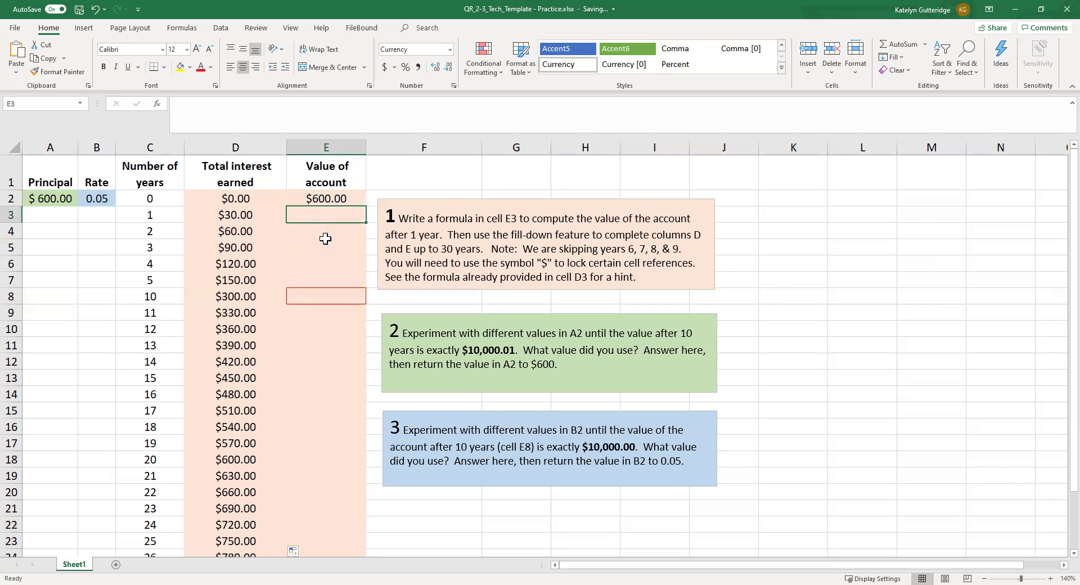
type("=")
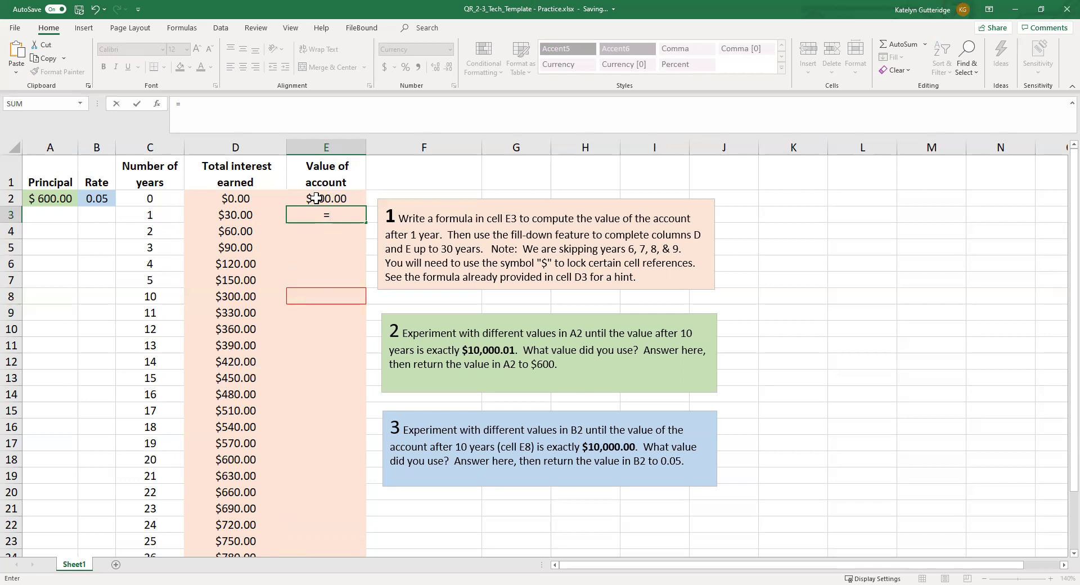
left_click(334, 197)
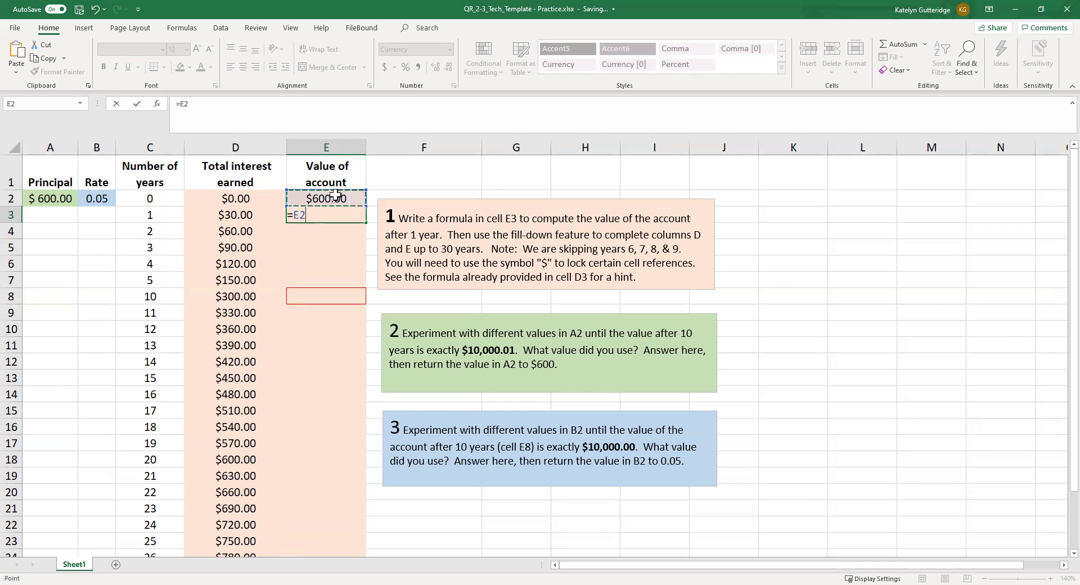
type("+")
left_click(239, 214)
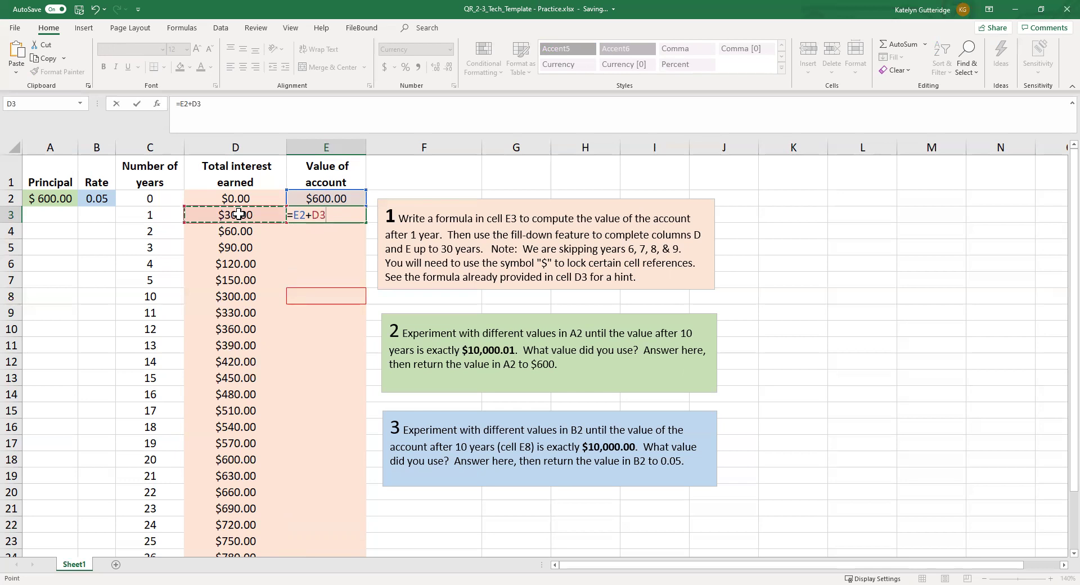
key("Return")
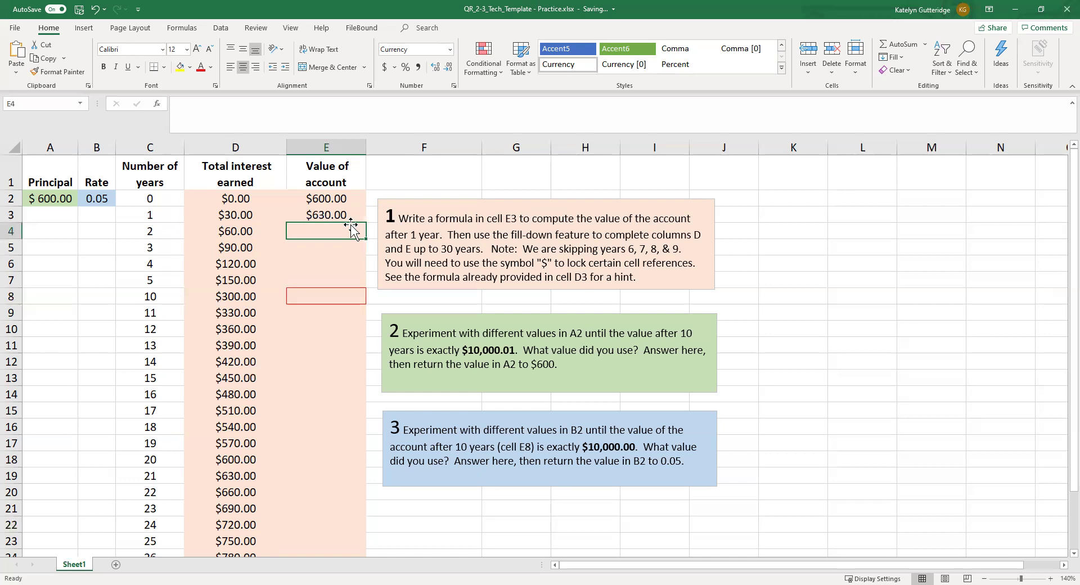
- Enter =E2+D4 and =E2+D5 for year-2 and year-3 values of $660.00 and $690.00
type("=")
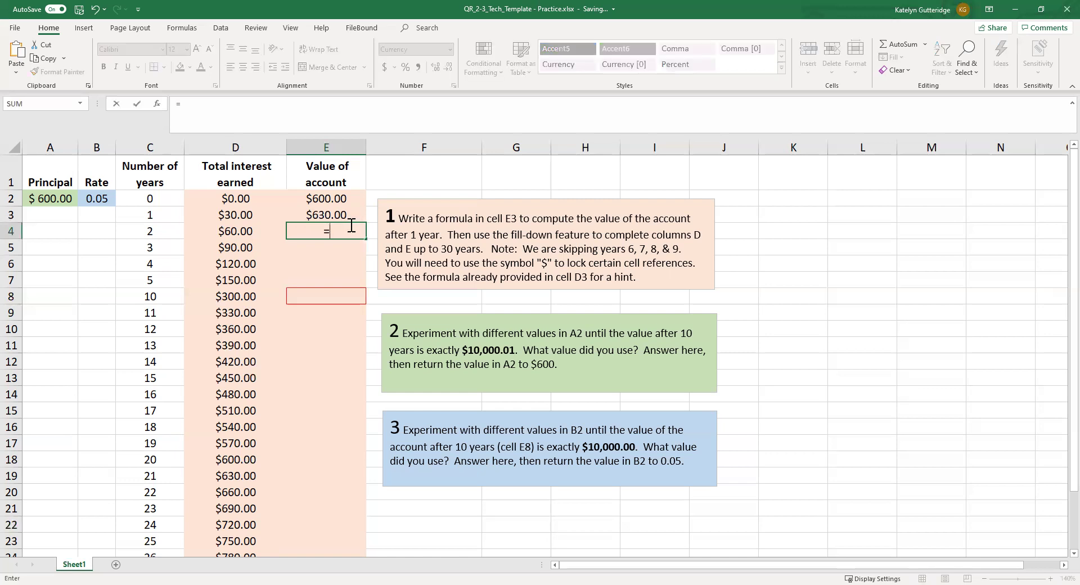
left_click(342, 196)
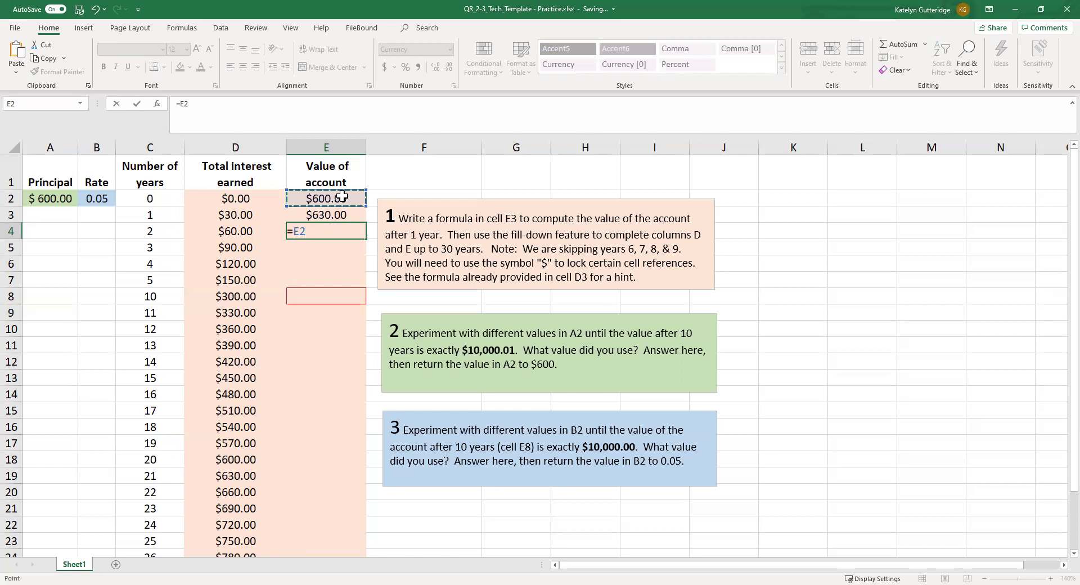
type("+")
left_click(259, 231)
key("Return")
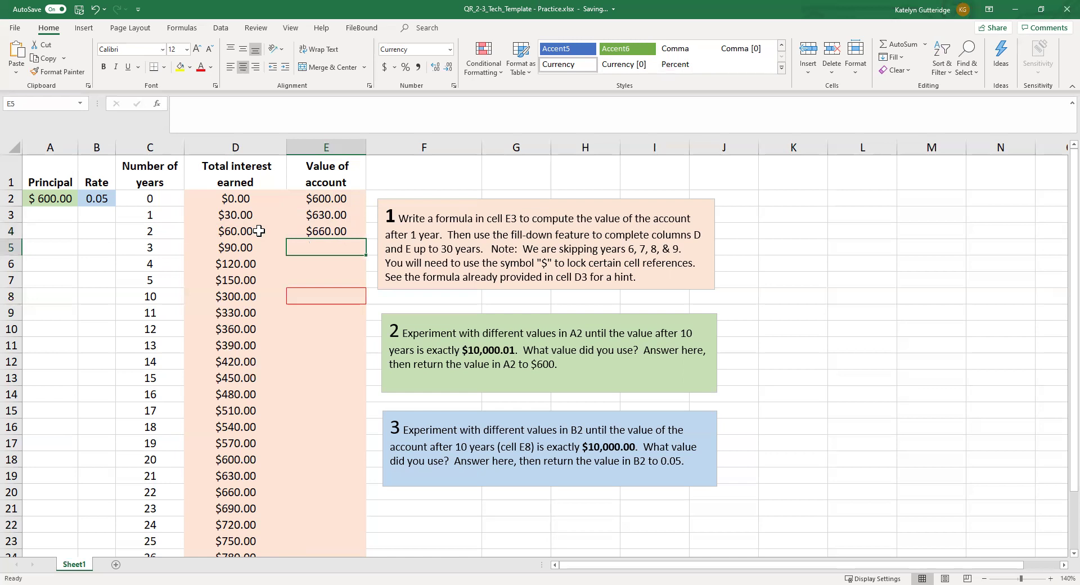
type("=")
left_click(318, 195)
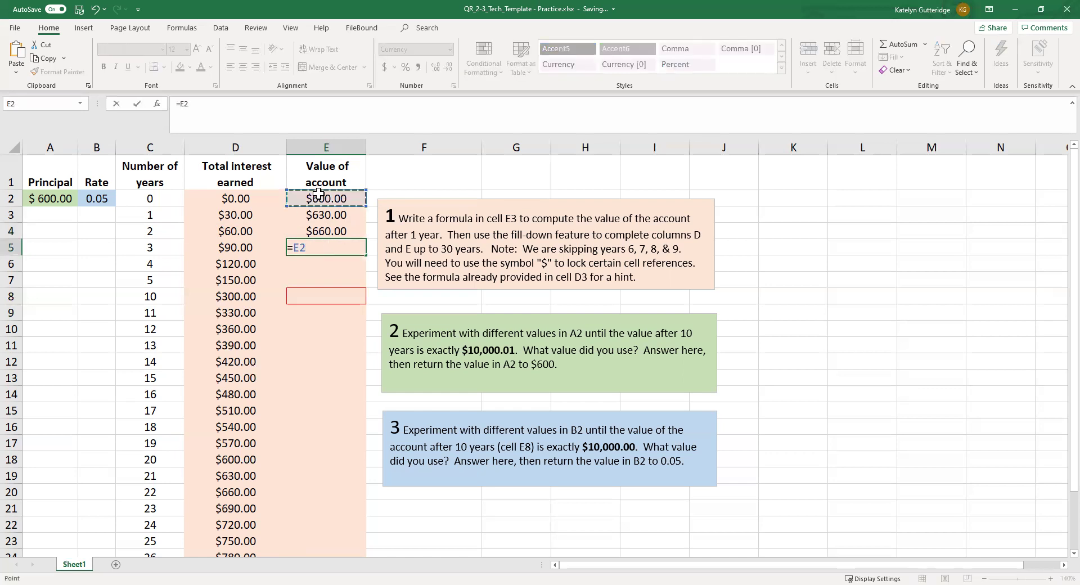
type("+")
left_click(259, 249)
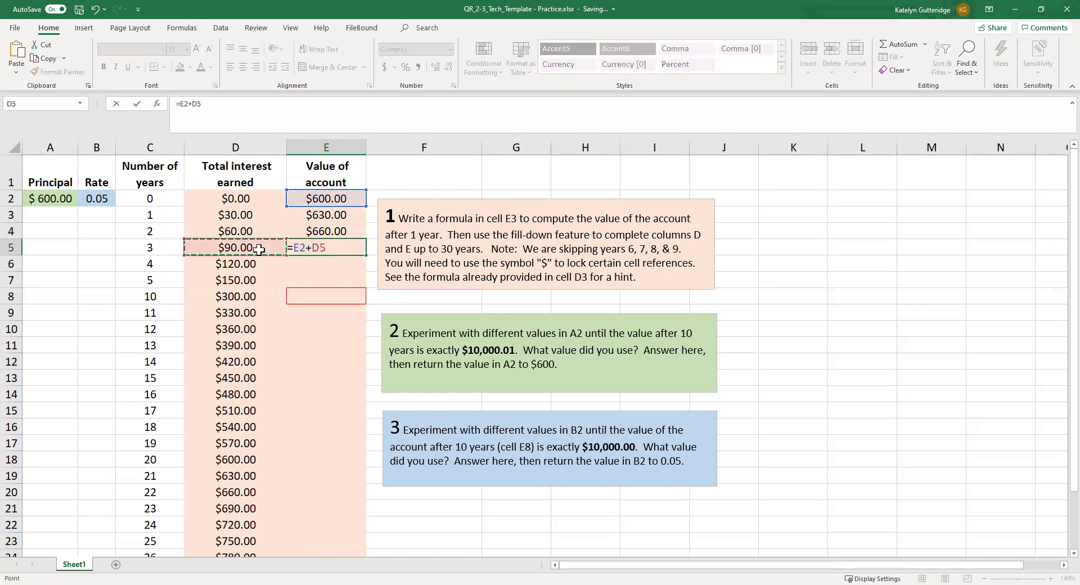
key("Return")
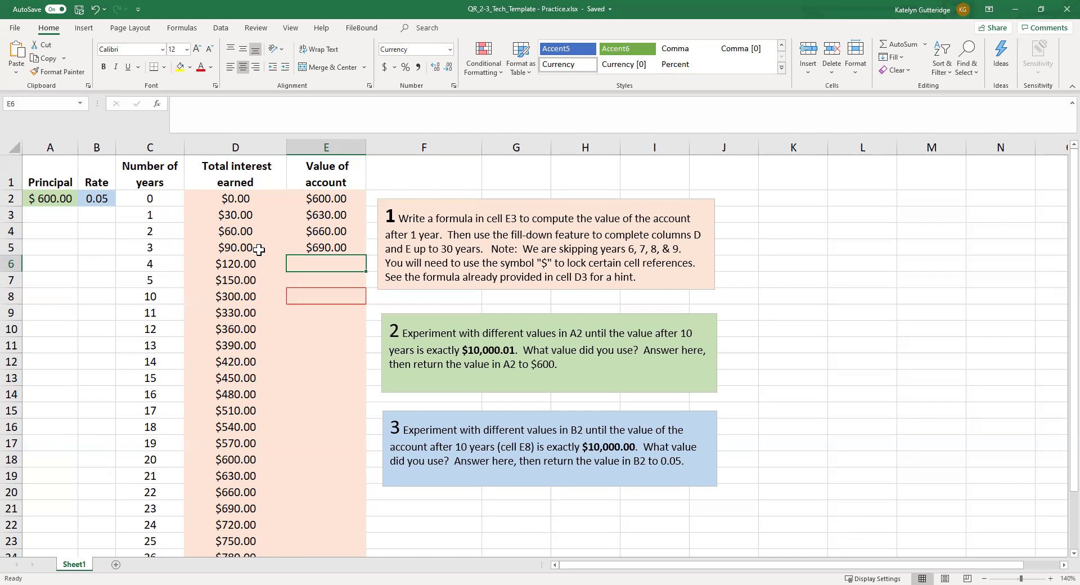
- Enter =E2+D6 and =E2+D7 for year-4 and year-5 values of $720.00 and $750.00
type("=")
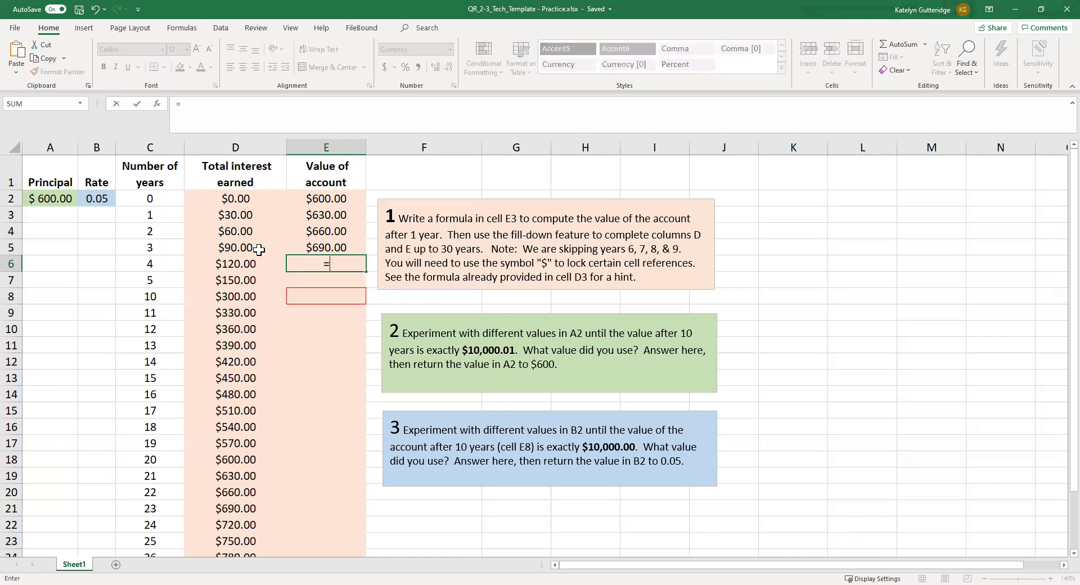
left_click(340, 200)
type("+")
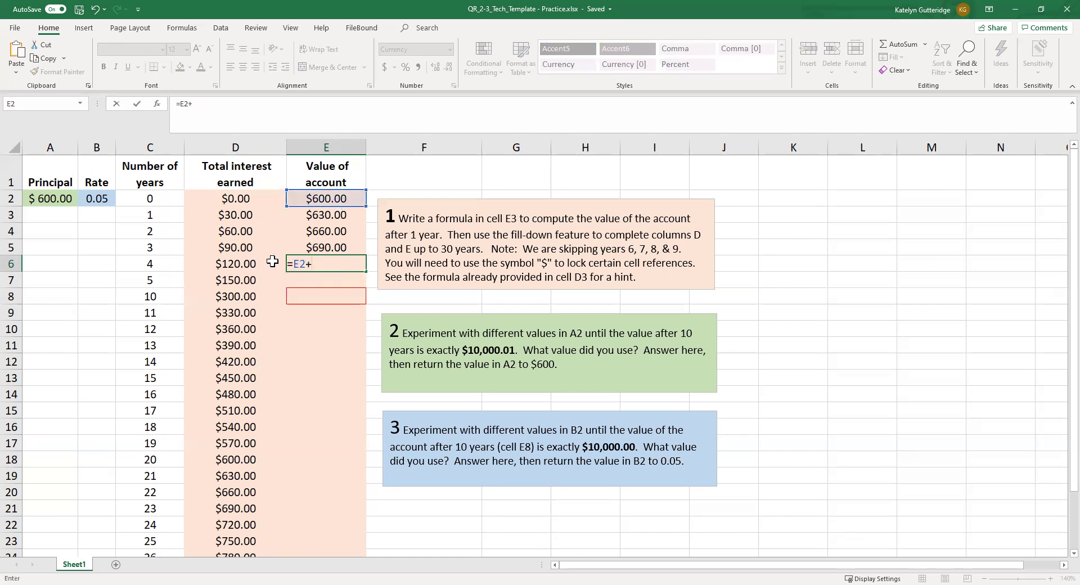
left_click(241, 262)
key("ctrl+Return")
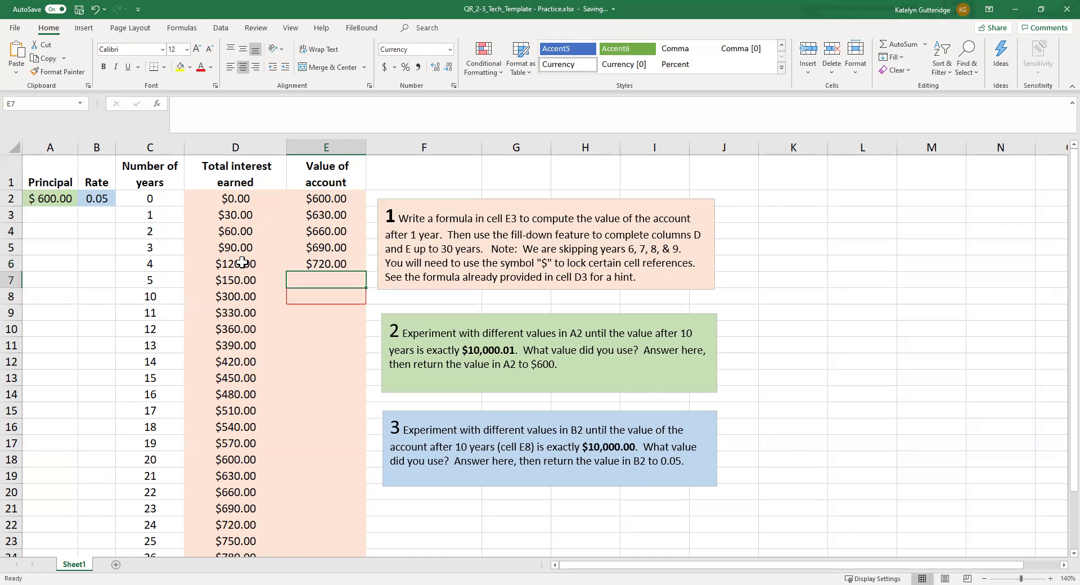
type("=")
left_click(333, 198)
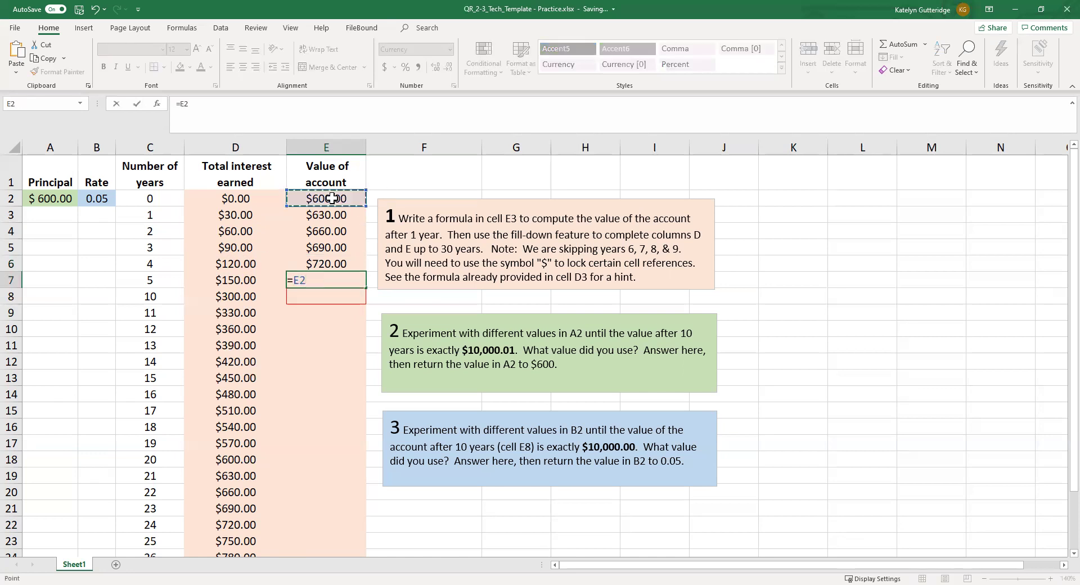
type("+")
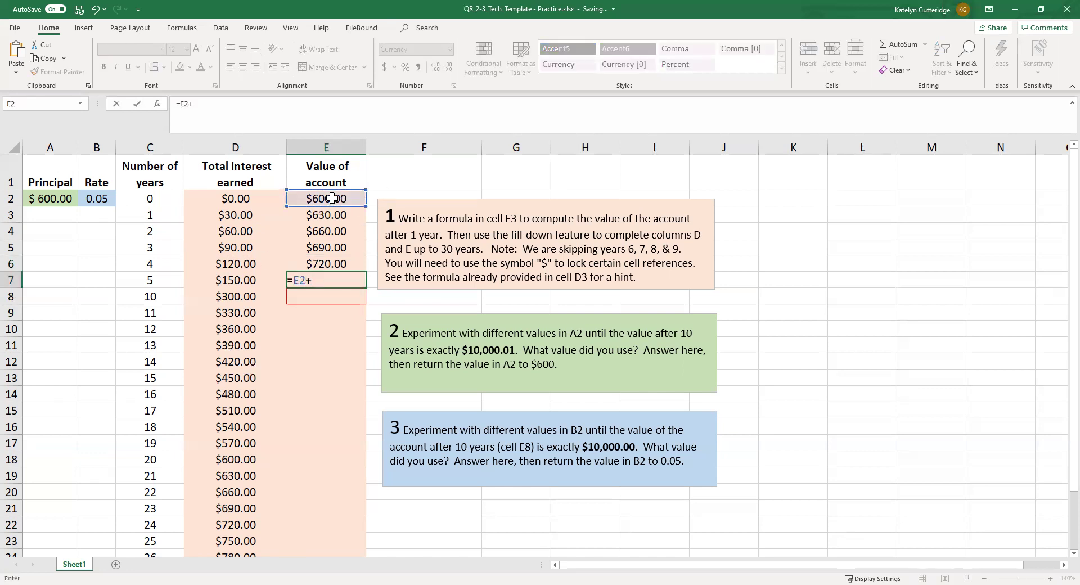
left_click(256, 281)
key("Return")
- Remove a stray plus and enter =E2+D8 for a year-10 value of $900.00
type("+")
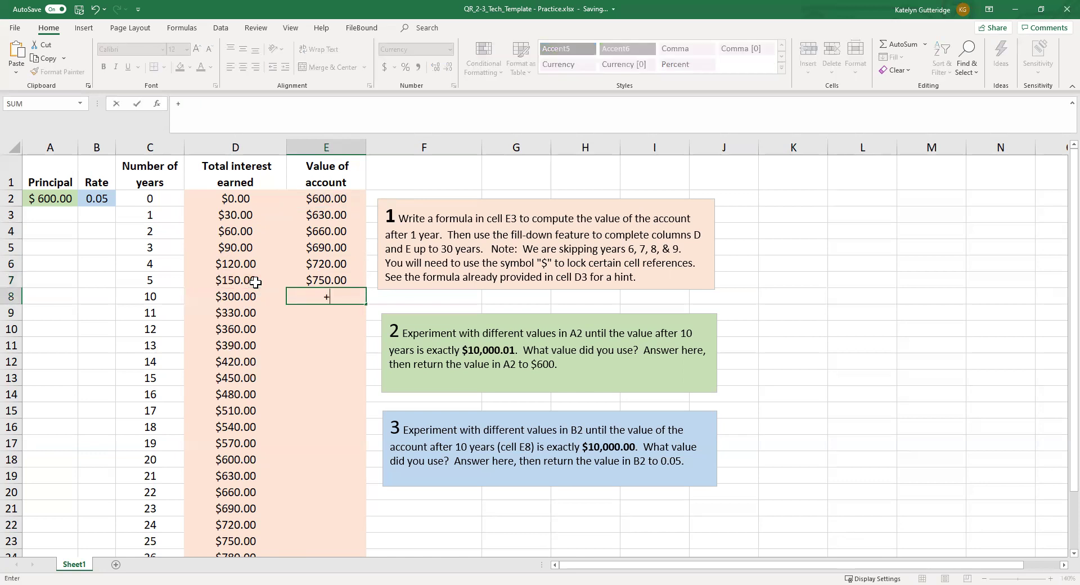
key("BackSpace")
type("=")
left_click(310, 194)
type("+")
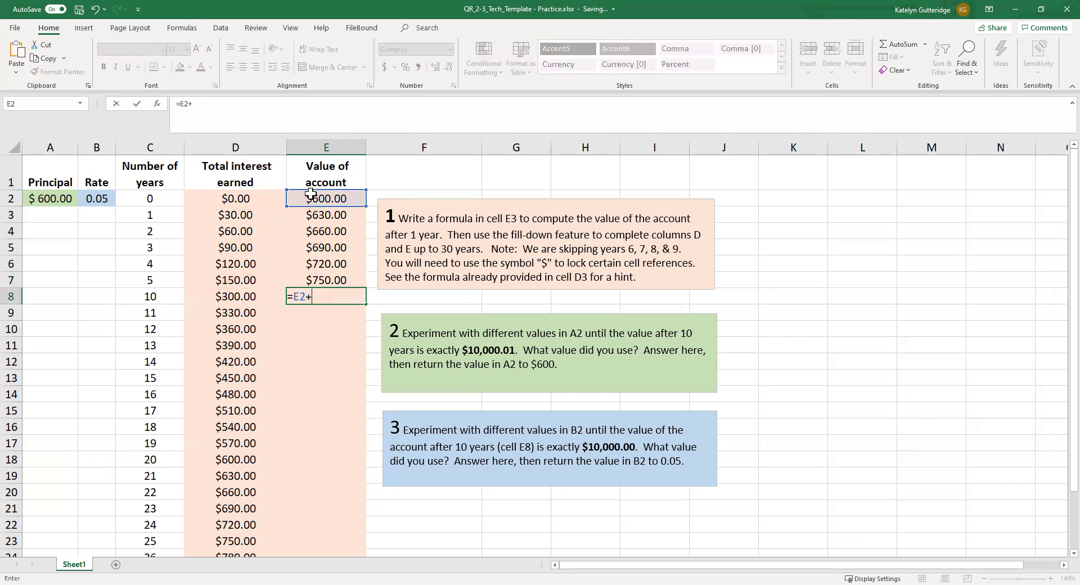
left_click(255, 295)
key("Return")
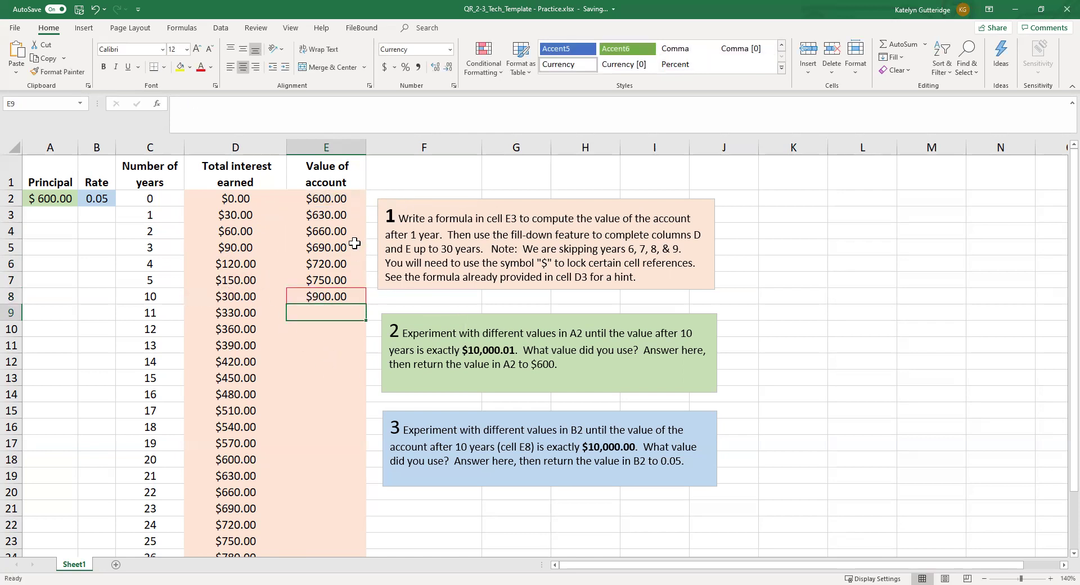
- Scroll down and back up to review the Value of account column
scroll(352, 427, "down", 3)
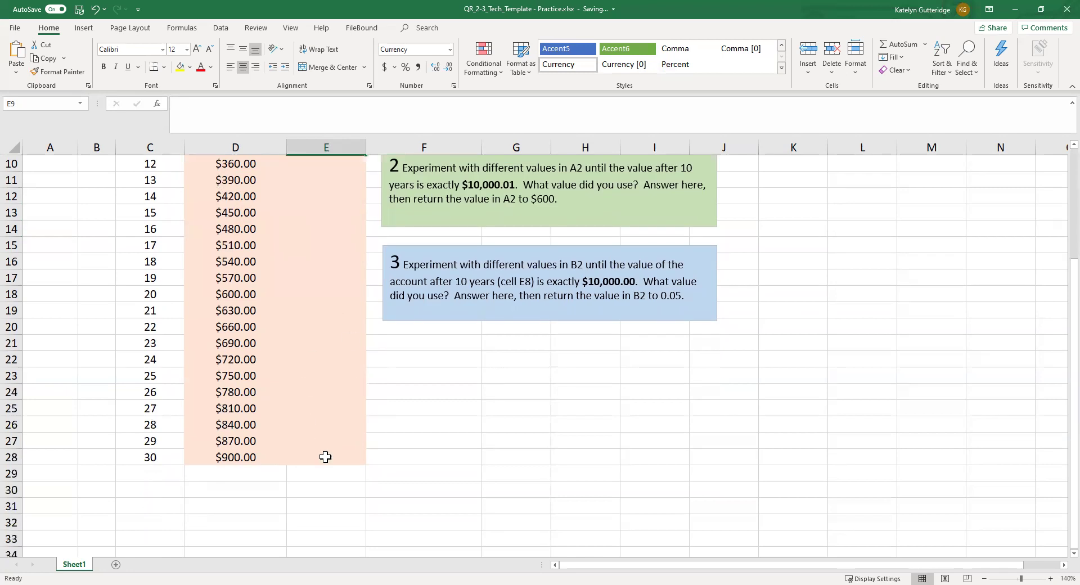
scroll(325, 457, "up", 3)
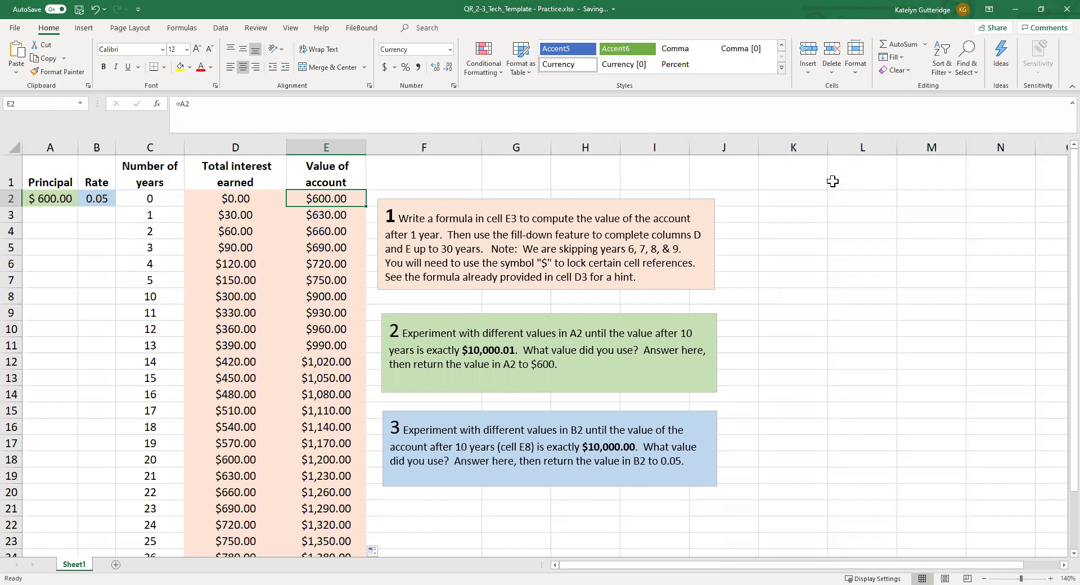
left_click(290, 299)
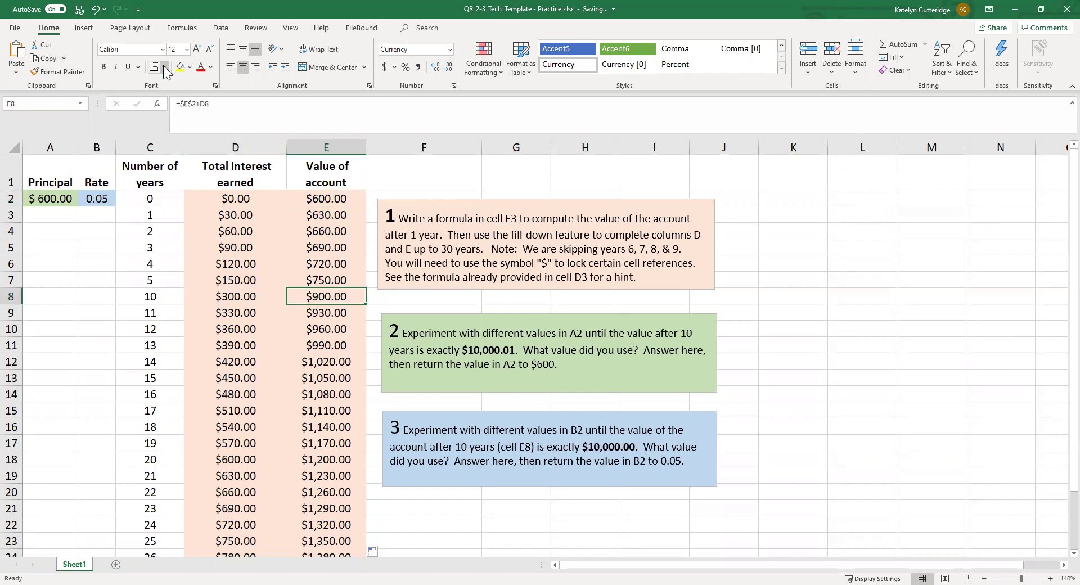
left_click(862, 329)
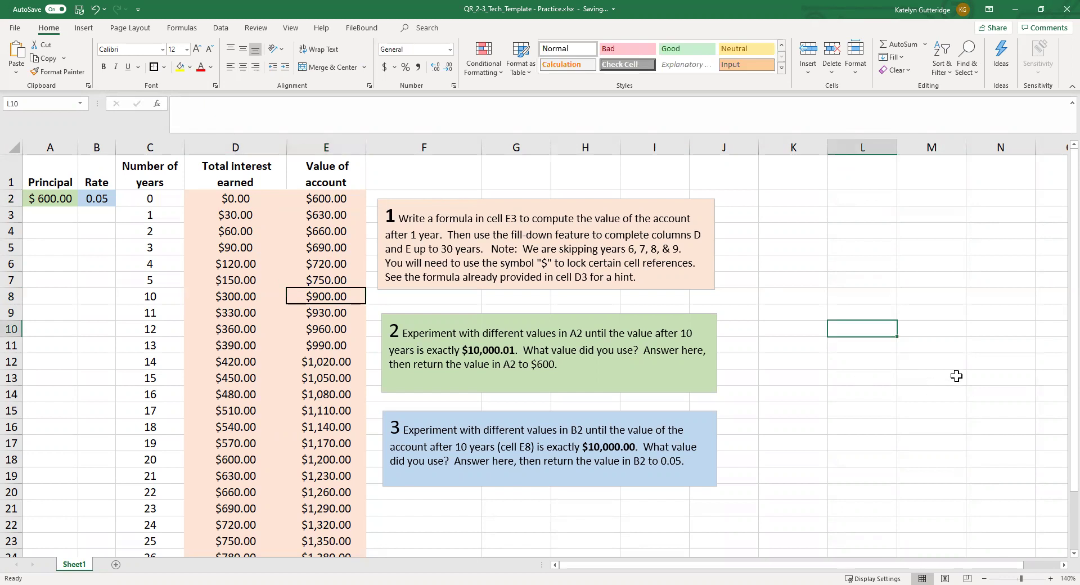
scroll(965, 367, "down", 3)
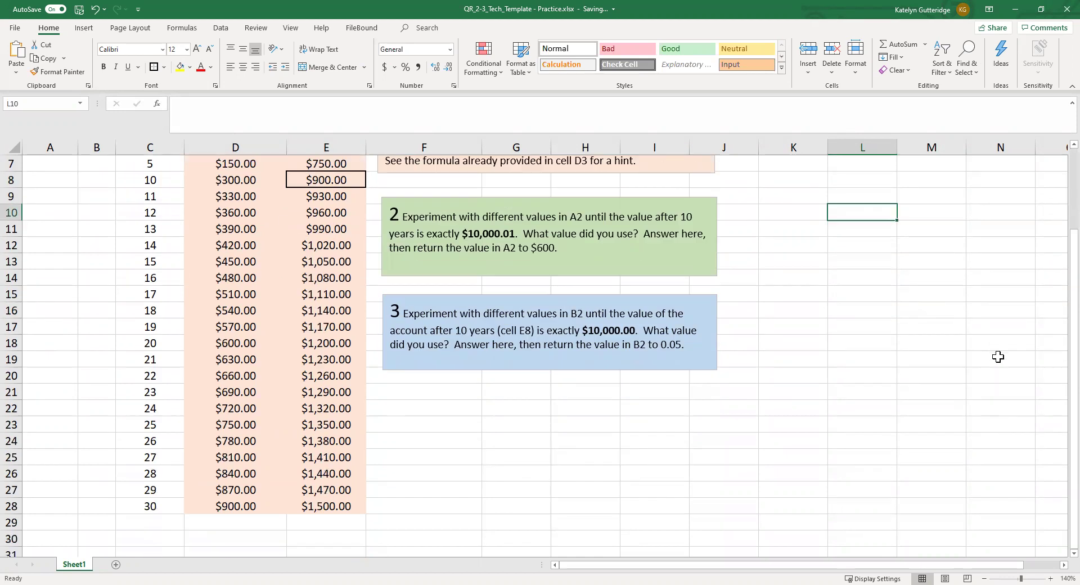
scroll(998, 357, "up", 1)
scroll(999, 357, "up", 2)
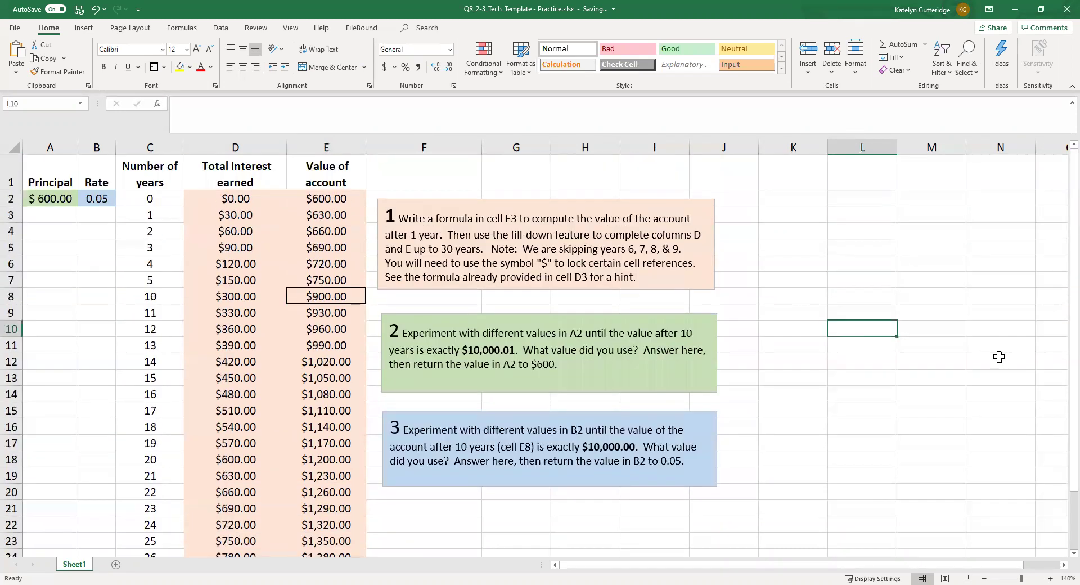
left_click(604, 360)
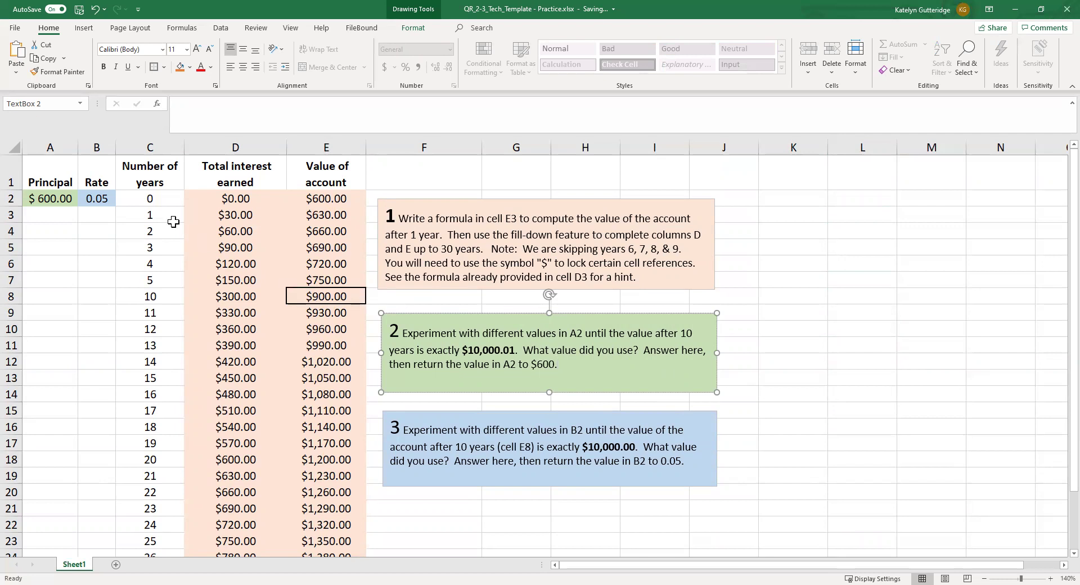
left_click(53, 198)
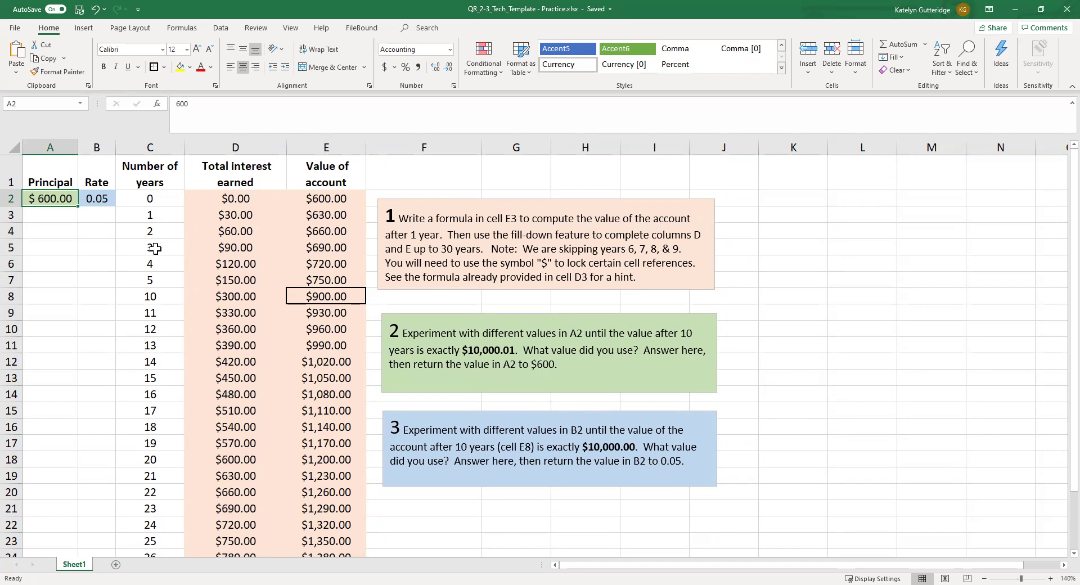
- Change the principal in A2 to 900, then to 10,000
type("900")
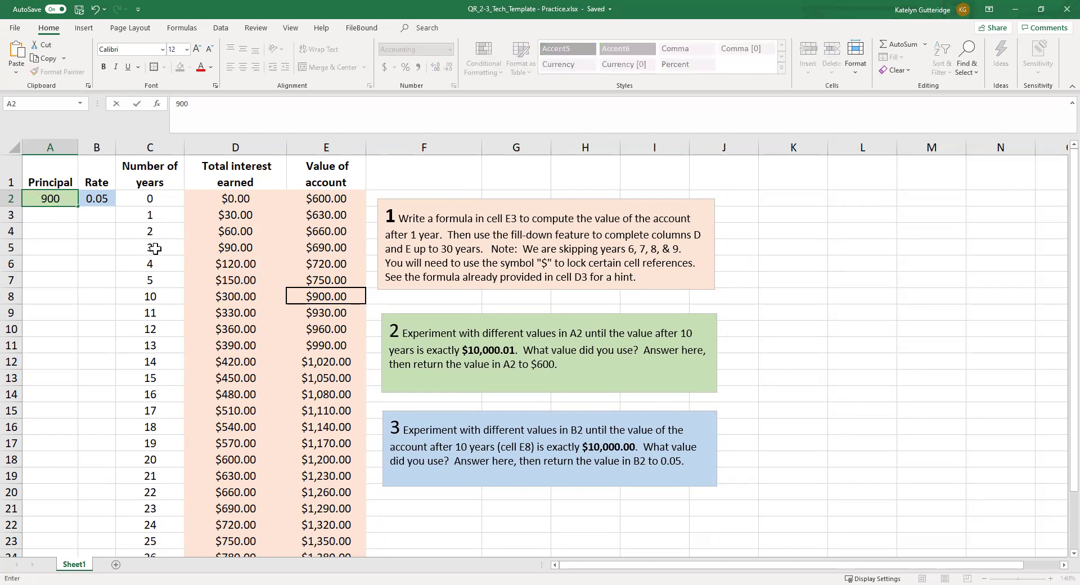
key("Return")
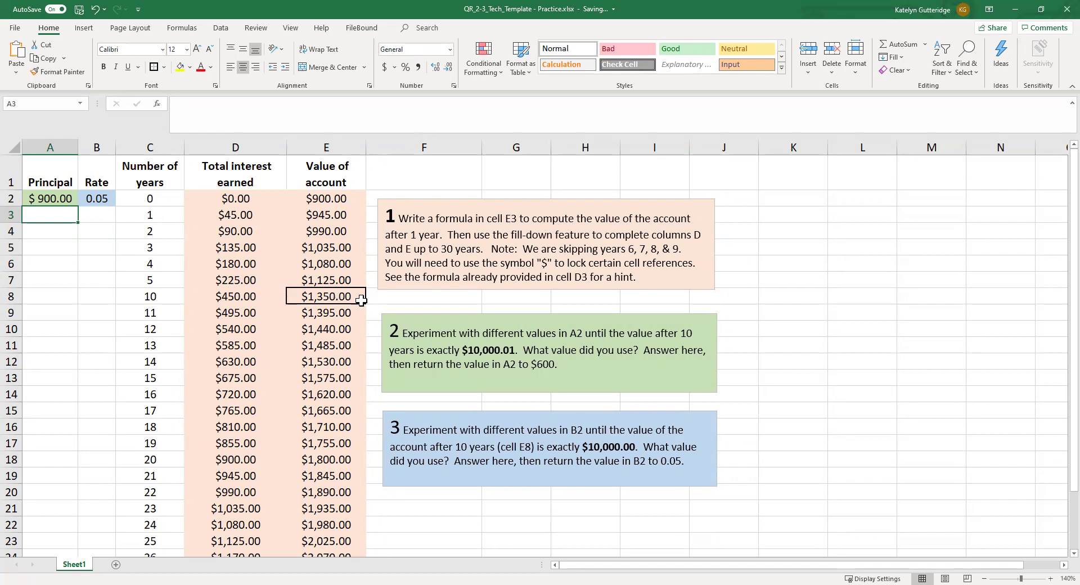
left_click(57, 200)
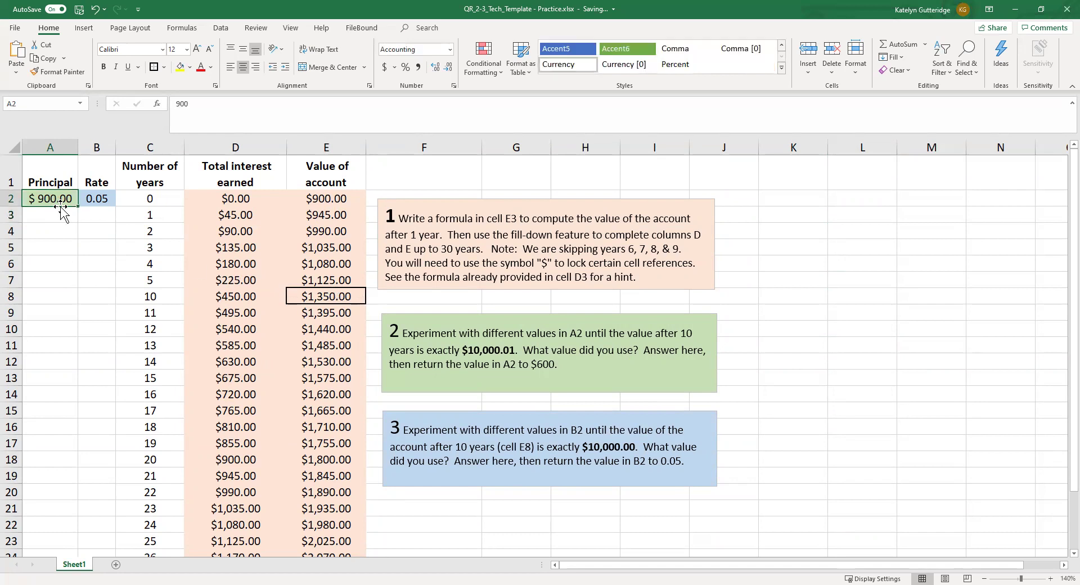
key("F2")
type("10")
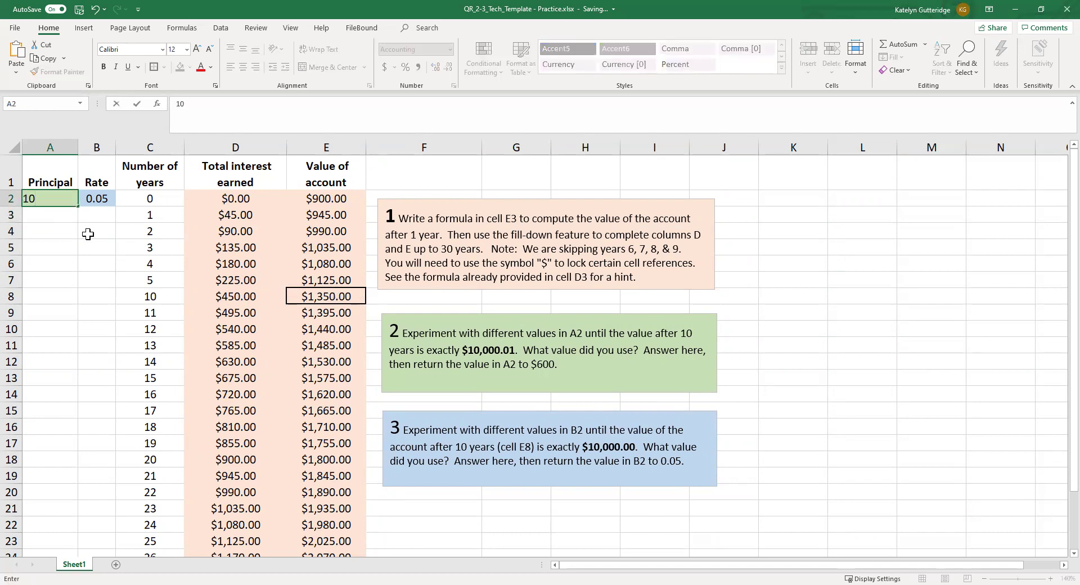
type(",000")
key("Return")
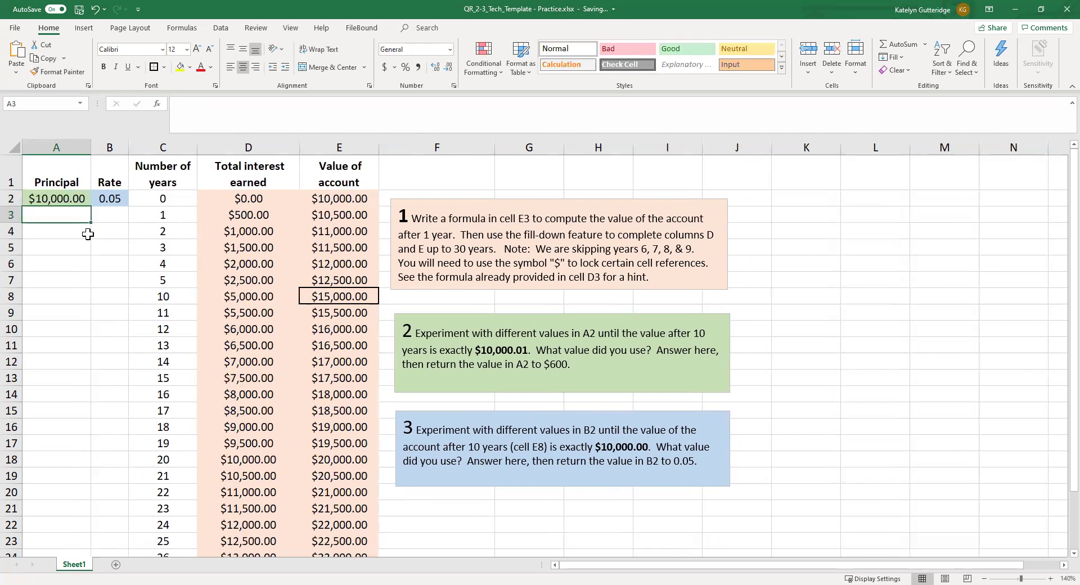
- Inspect E8's formula and highlight the $10,000.01 target in task 2's text
left_click(337, 294)
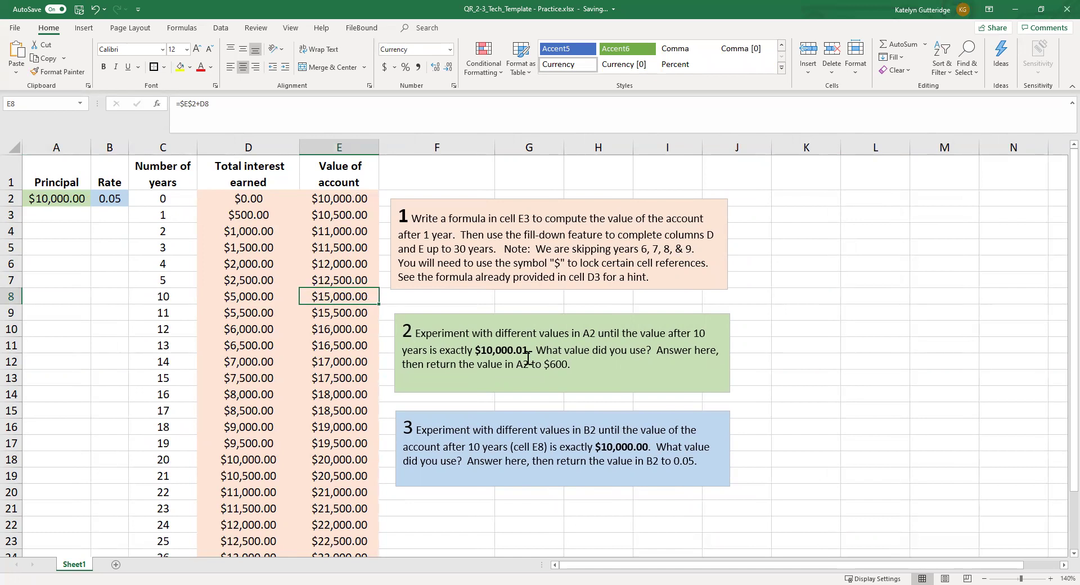
left_click_drag(535, 350, 478, 351)
left_click(596, 371)
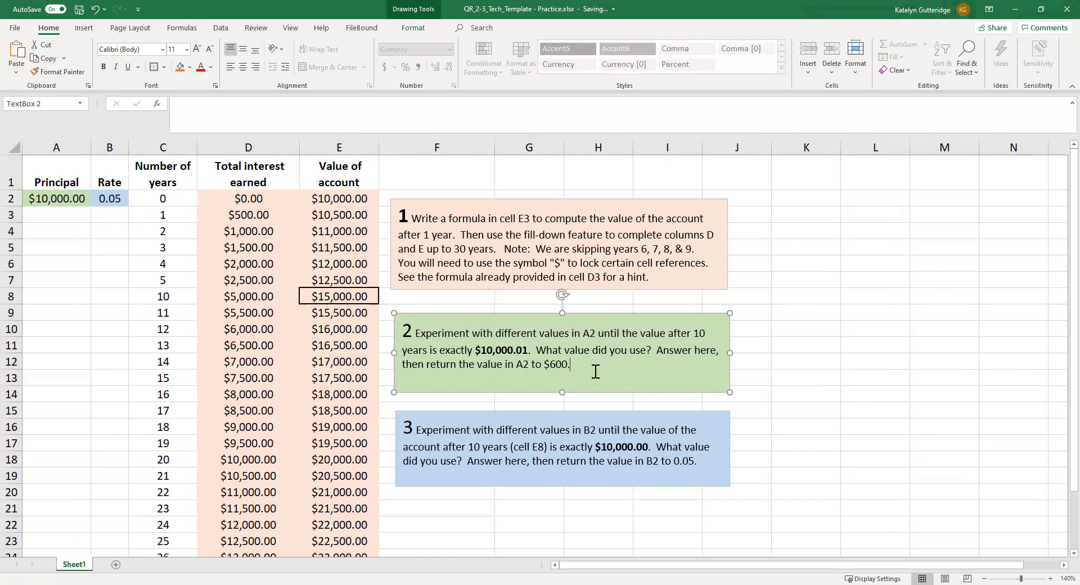
left_click(356, 300)
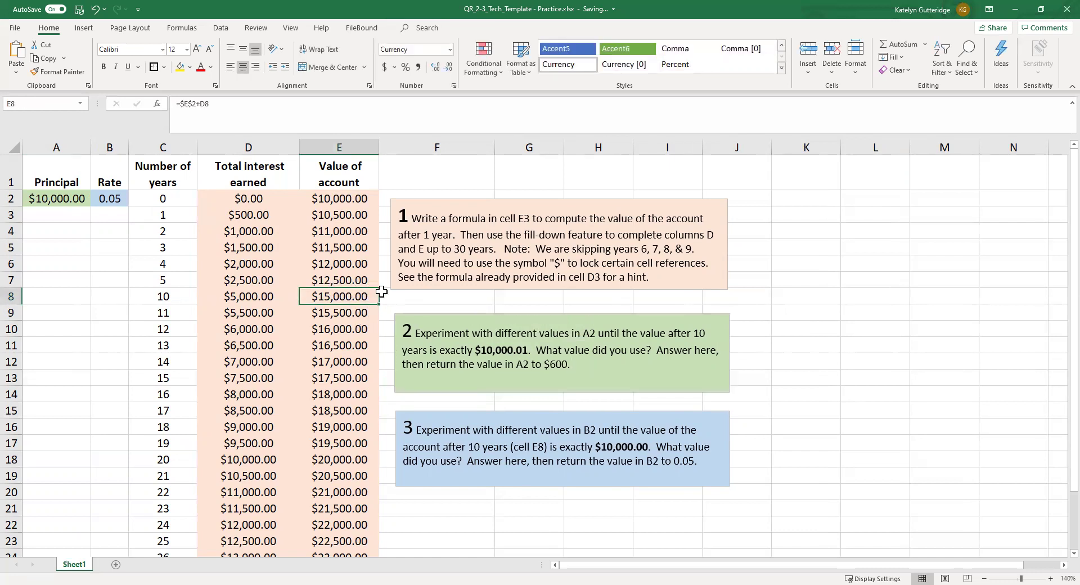
left_click(664, 363)
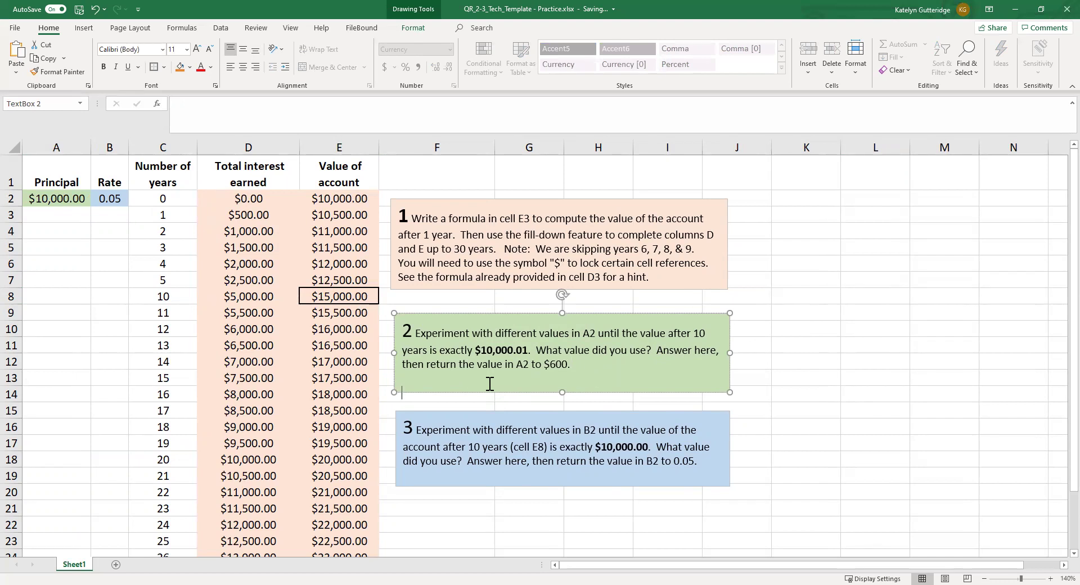
type("hello")
left_click(805, 335)
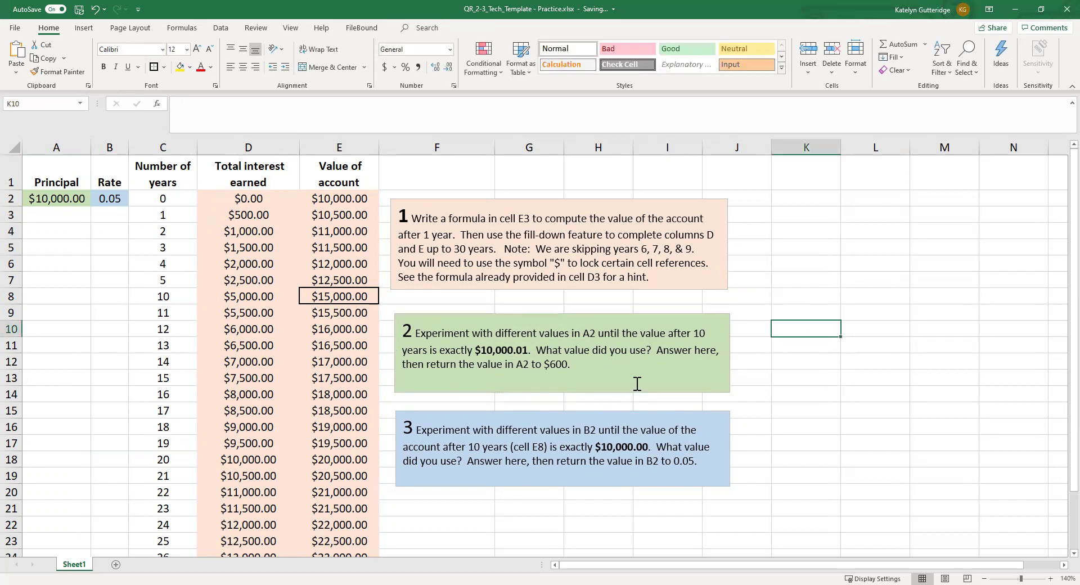
left_click(609, 373)
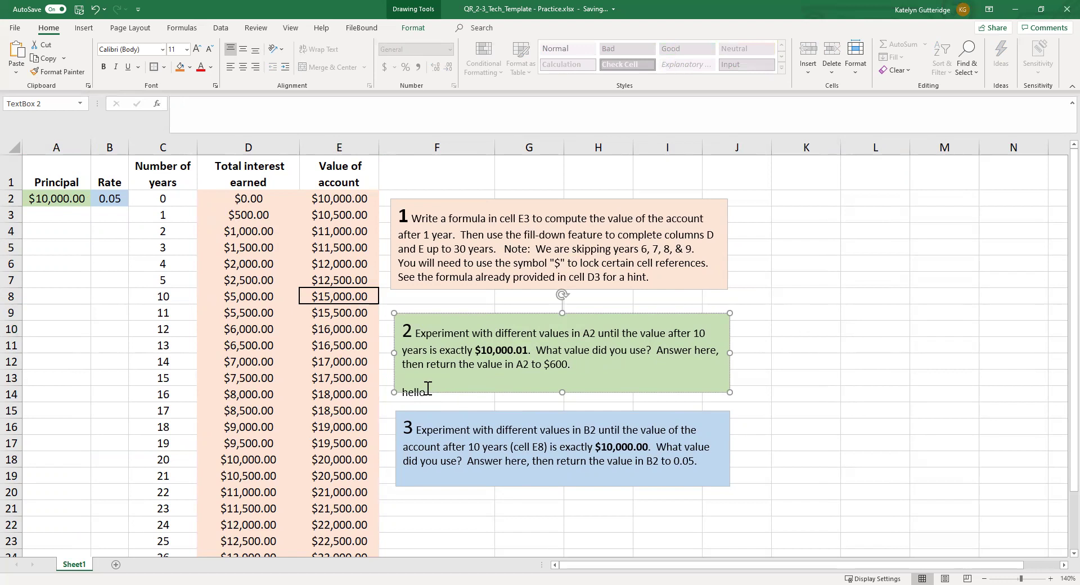
key("Delete")
key("Delete")
key("Delete")
key("Delete")
key("Delete")
key("Delete")
left_click(809, 375)
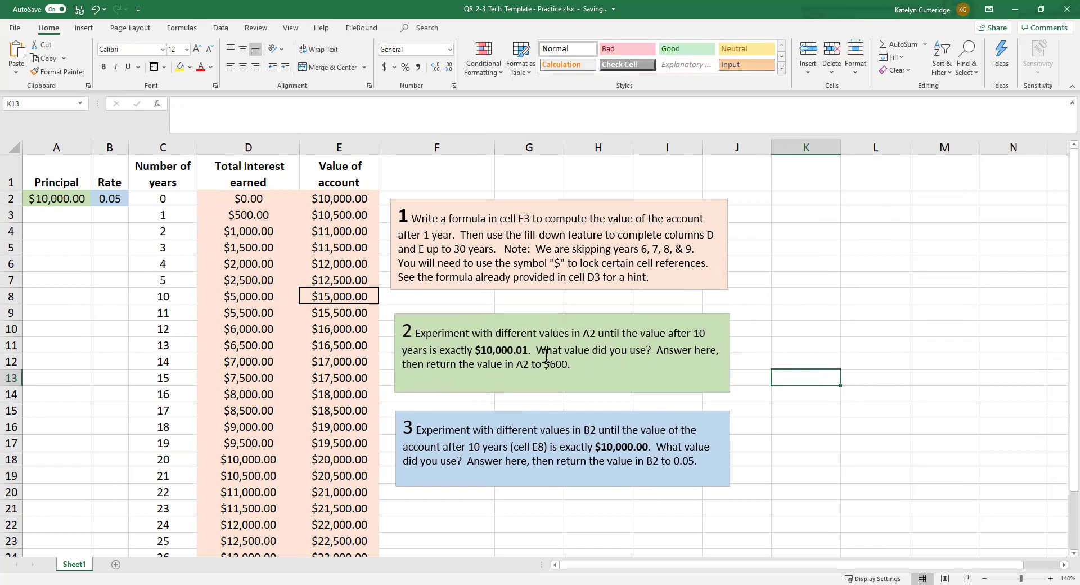
- Reset the principal in A2 to 600 and select the rate cell B2
left_click(51, 198)
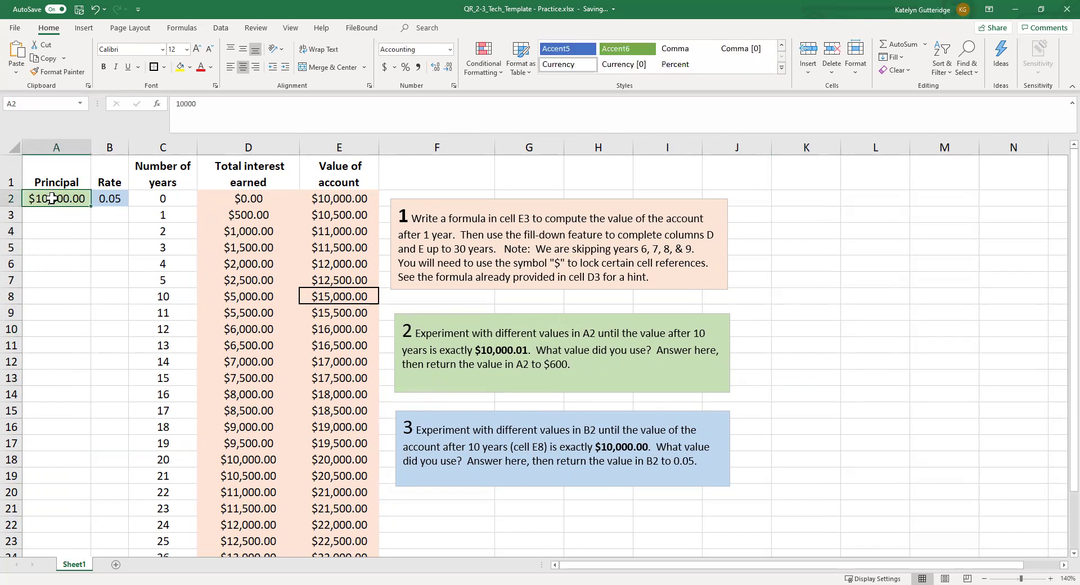
type("600")
key("Return")
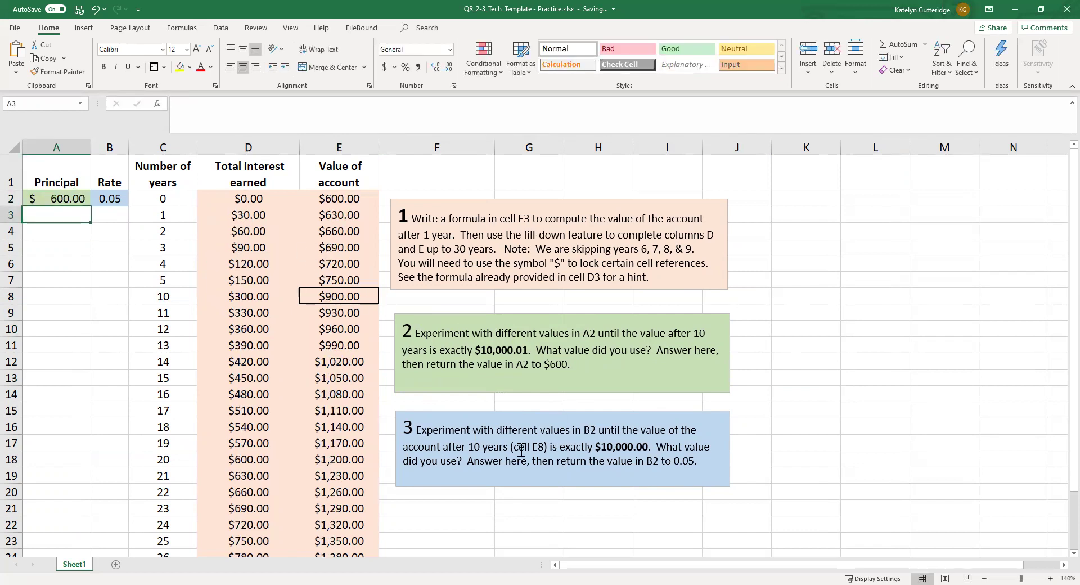
left_click(115, 202)
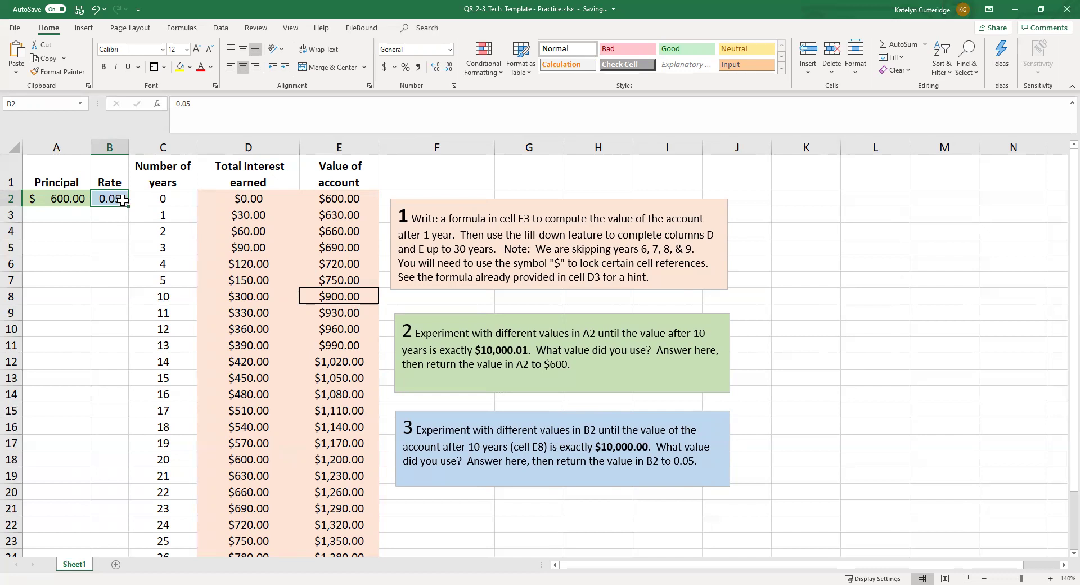
- Try rates of 0.08 and then 2 in B2, then place the cursor after task 3's text
type("0.")
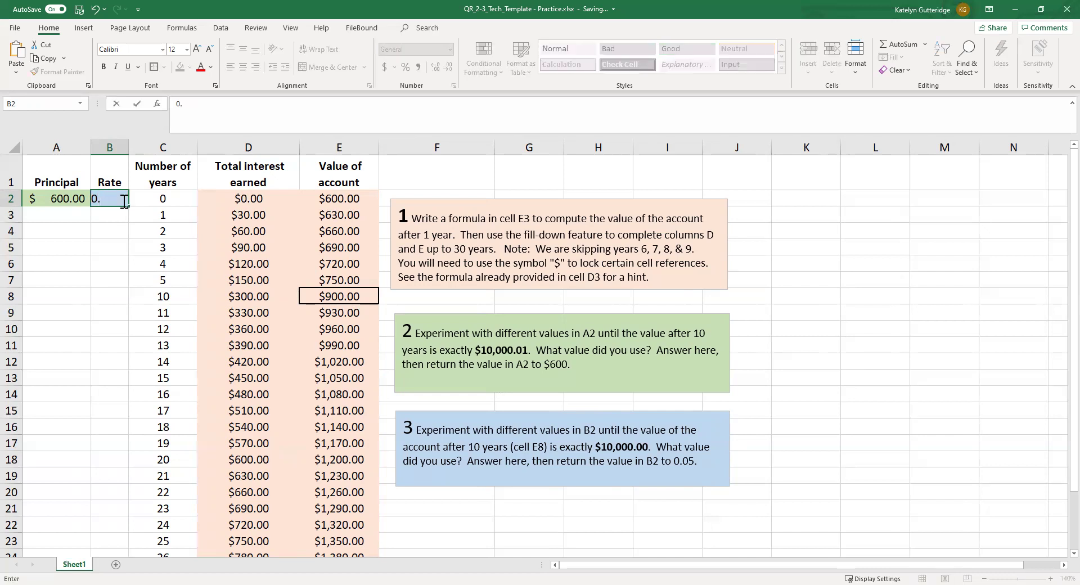
type("08")
key("Return")
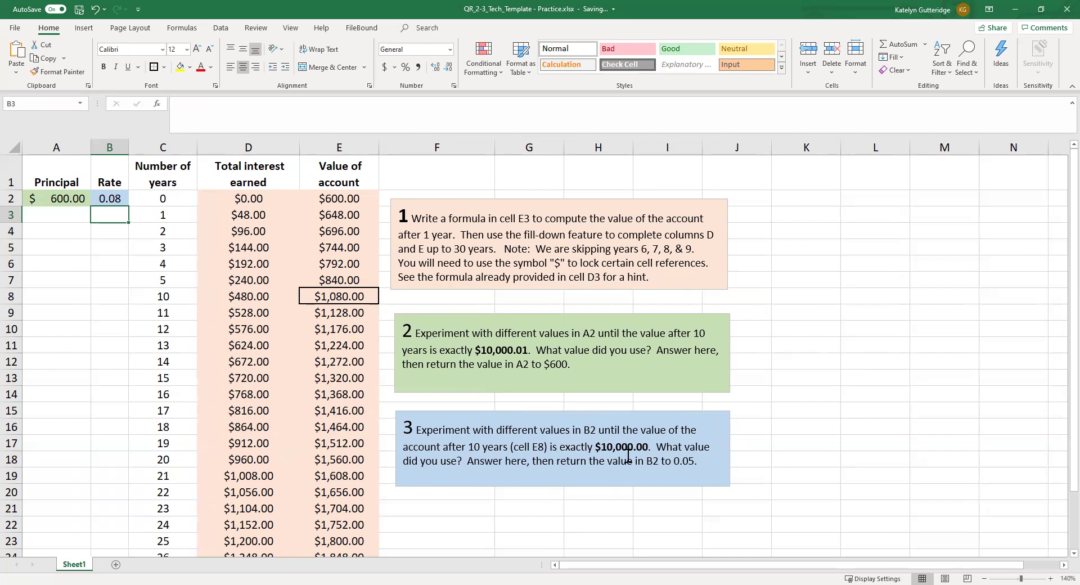
left_click(111, 202)
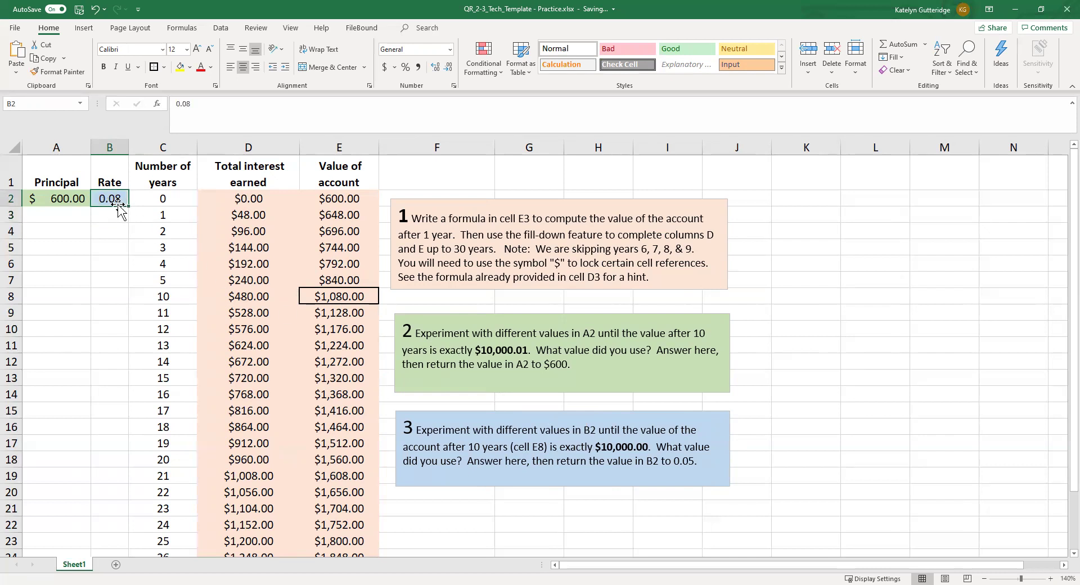
type("2")
key("Return")
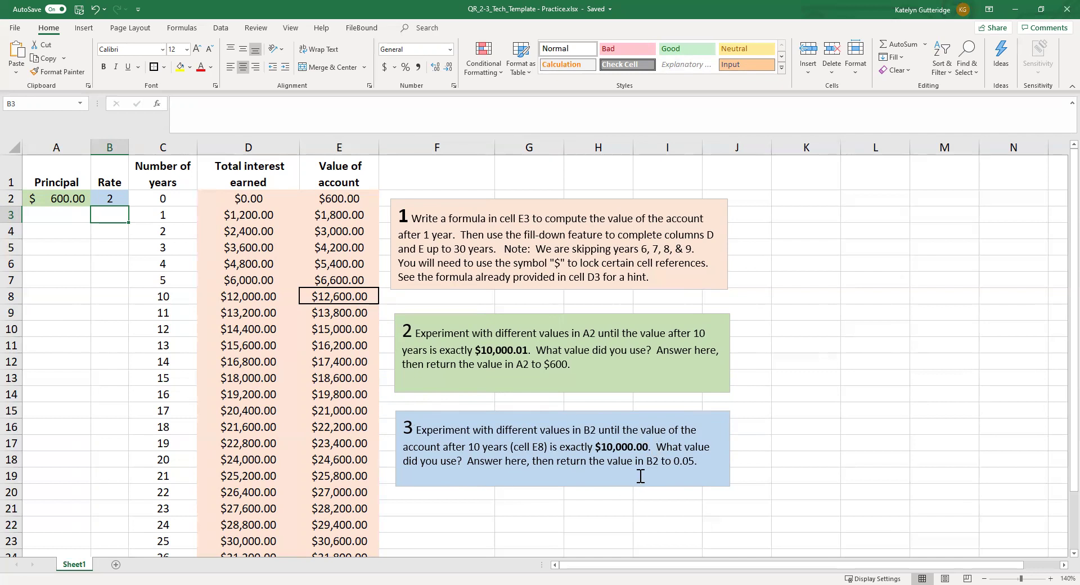
left_click(705, 461)
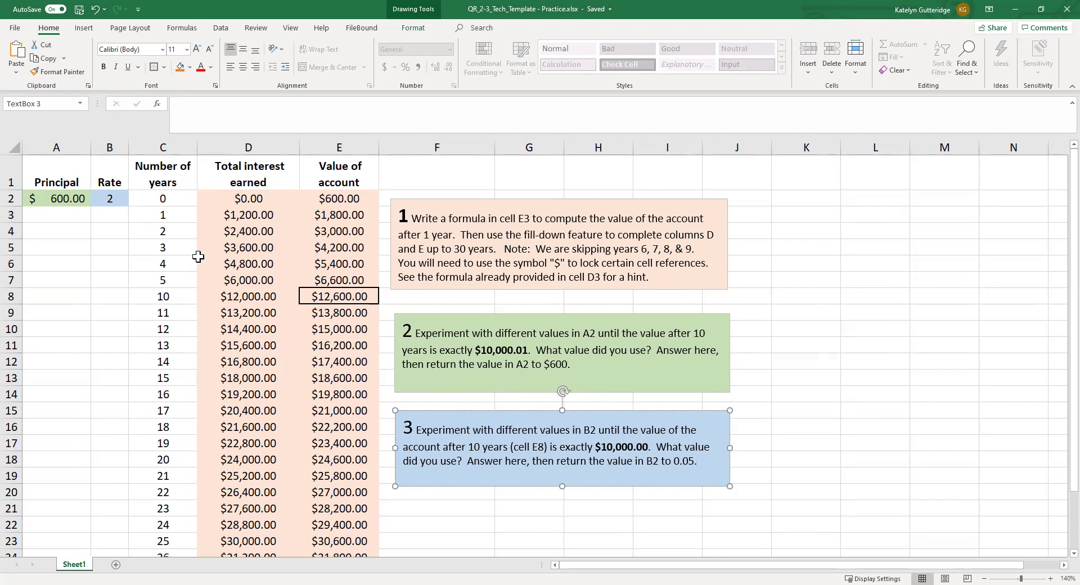
- Reset the rate in B2 to 0.05
left_click(111, 199)
type("0.05")
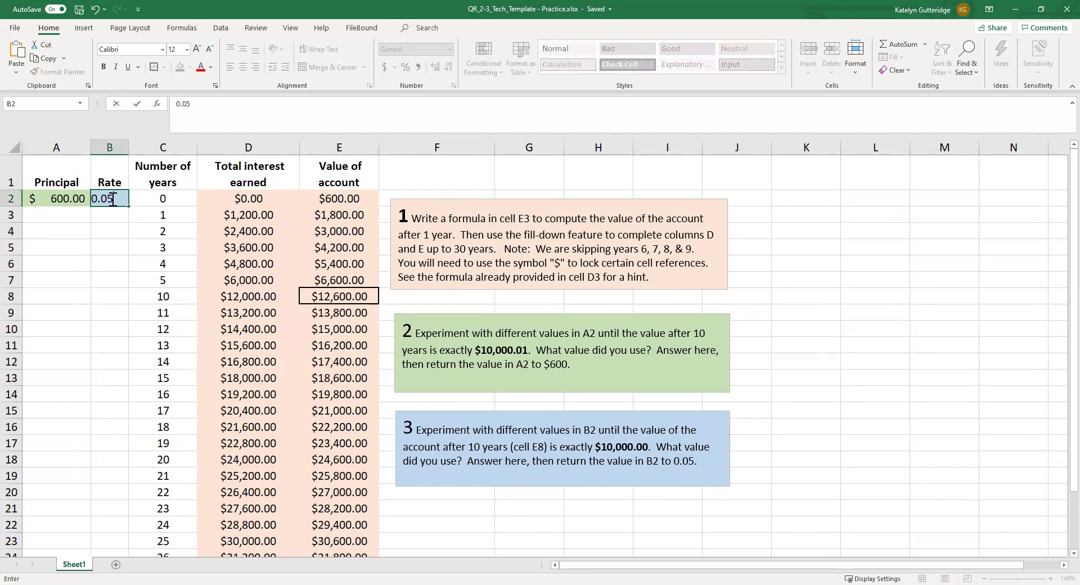
key("Return")
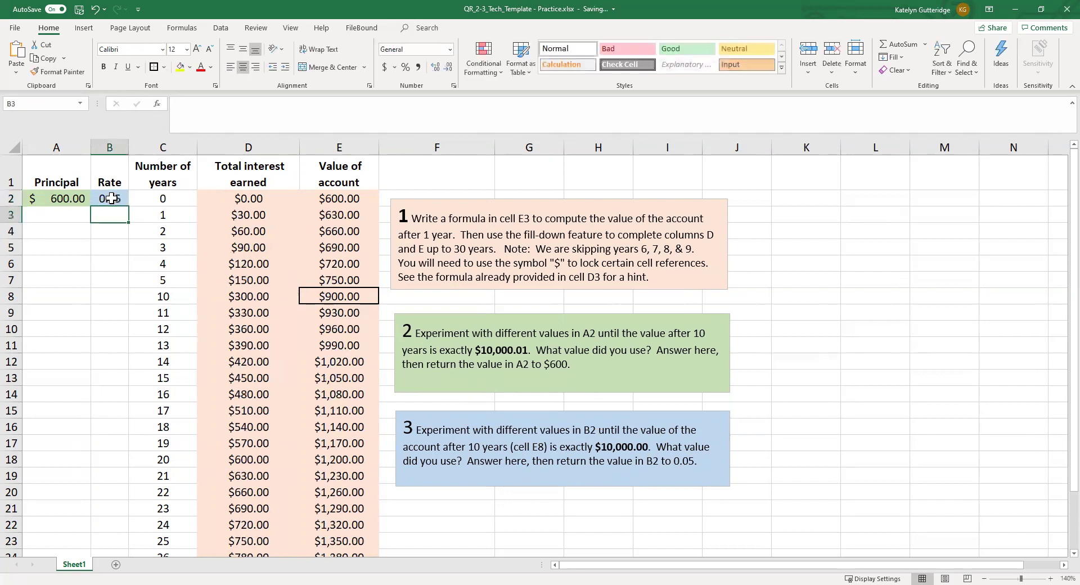
- Format B2 as a percentage showing 5.0000% and widen column B to fit
left_click(112, 198)
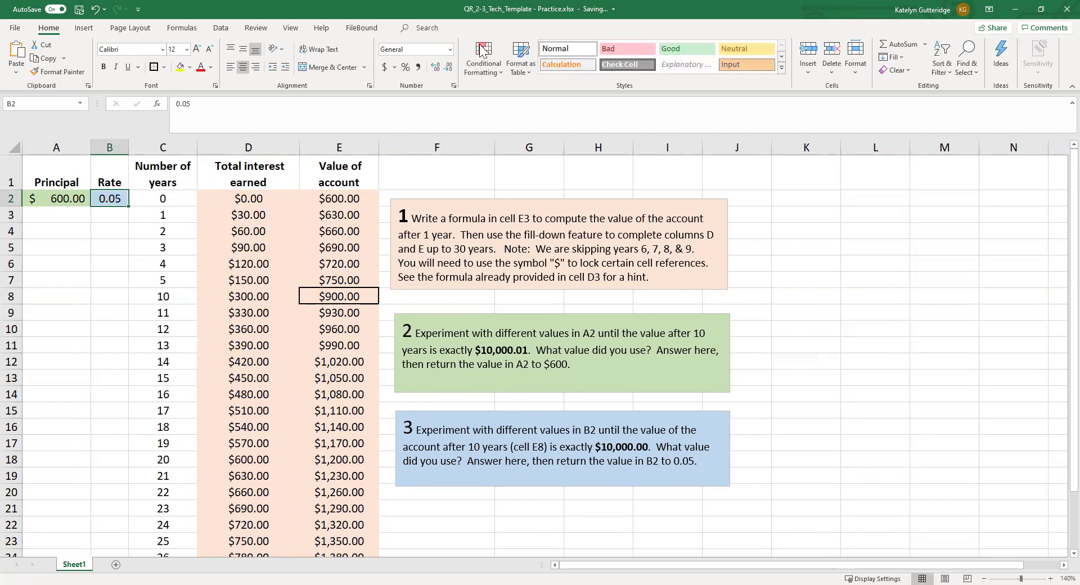
left_click(450, 49)
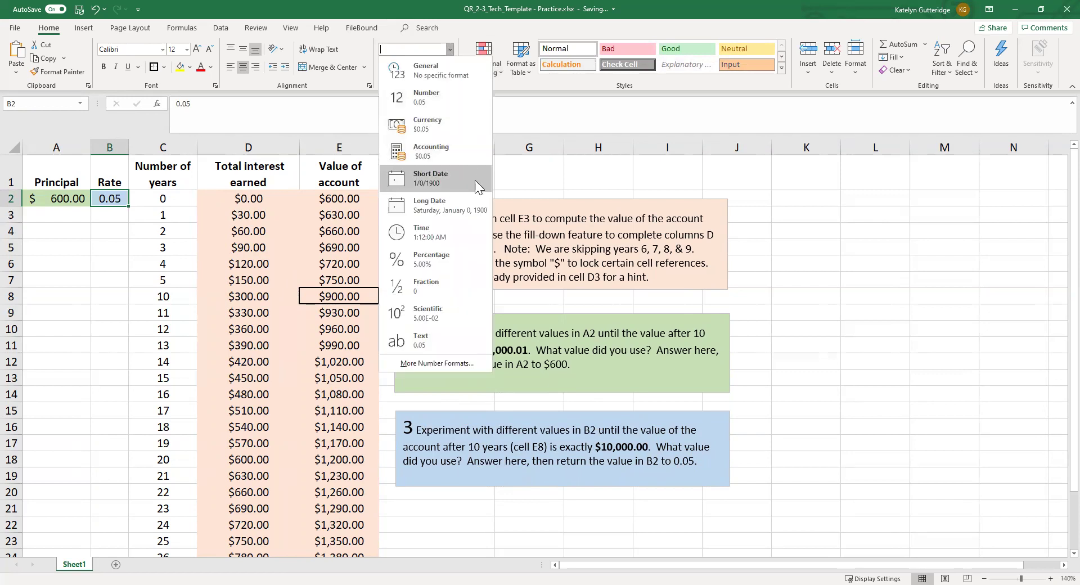
left_click(448, 258)
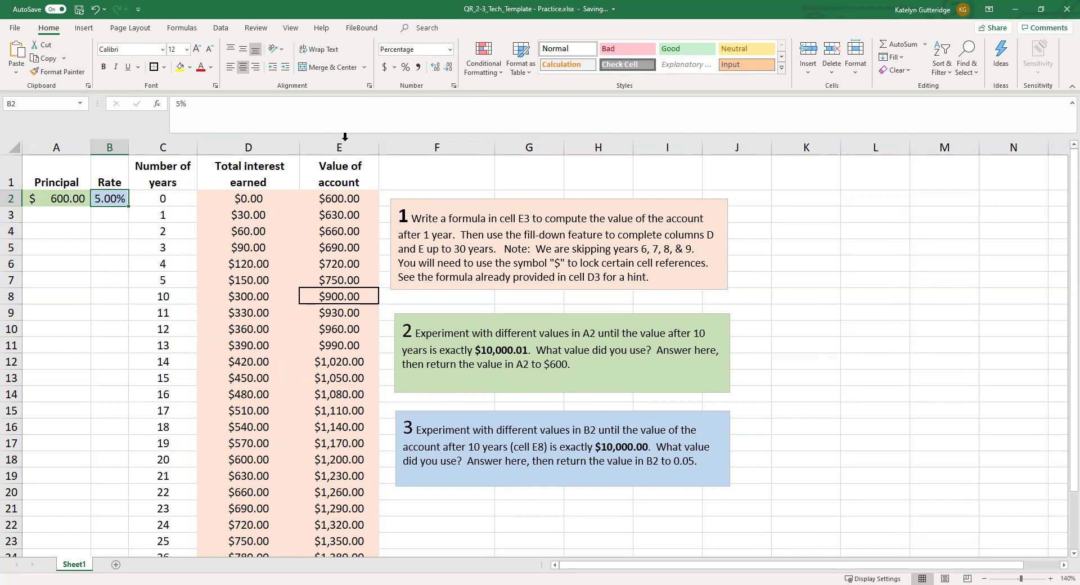
left_click(436, 67)
left_click_drag(129, 146, 147, 146)
left_click(135, 359)
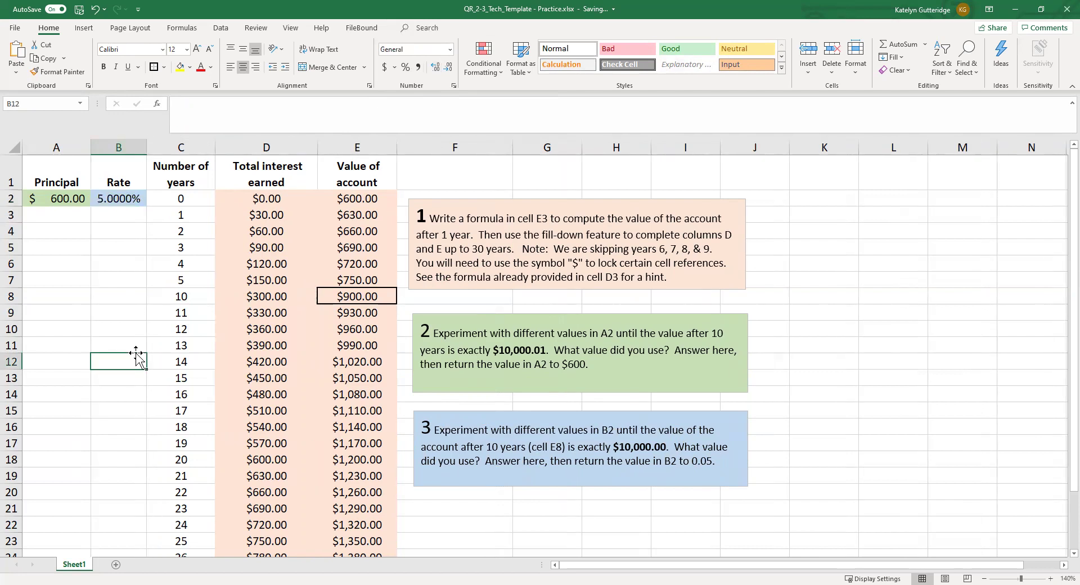